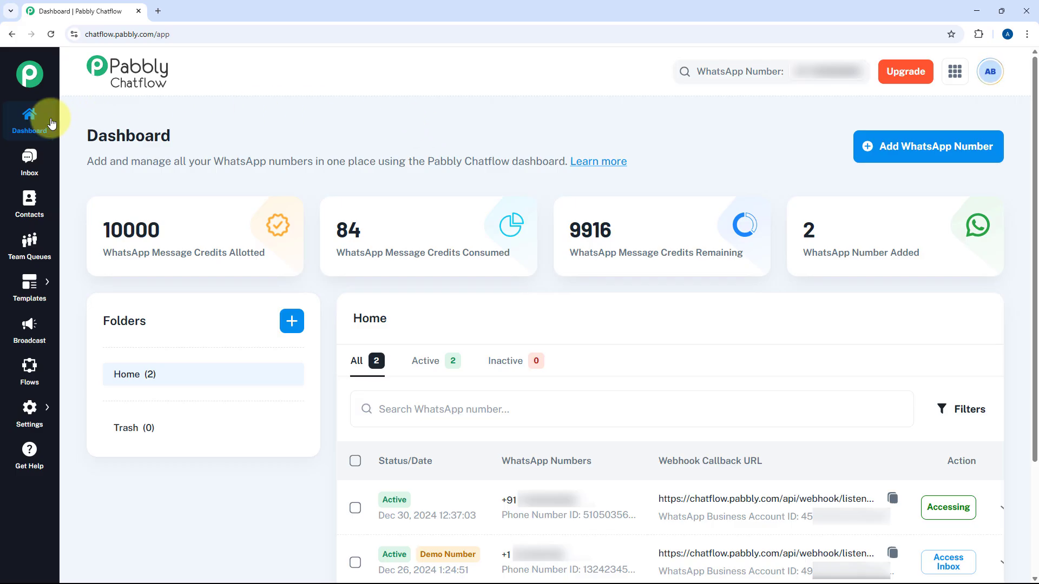
- Reveal the Settings flyout in the Chatflow dashboard's left sidebar
mouse_move(45, 418)
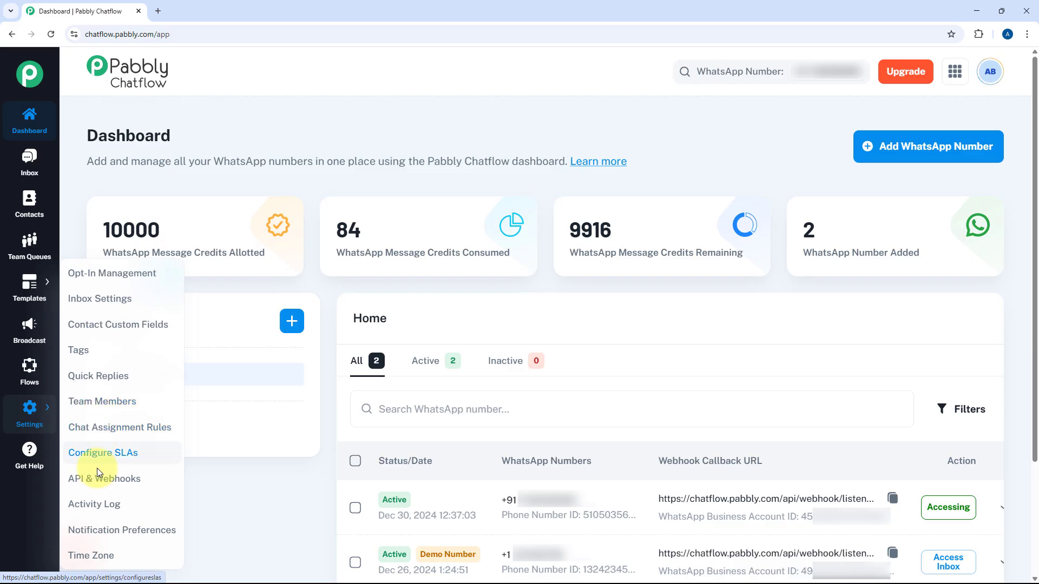
- Open API & Webhooks settings and check the API token and the empty Webhooks table
click(106, 479)
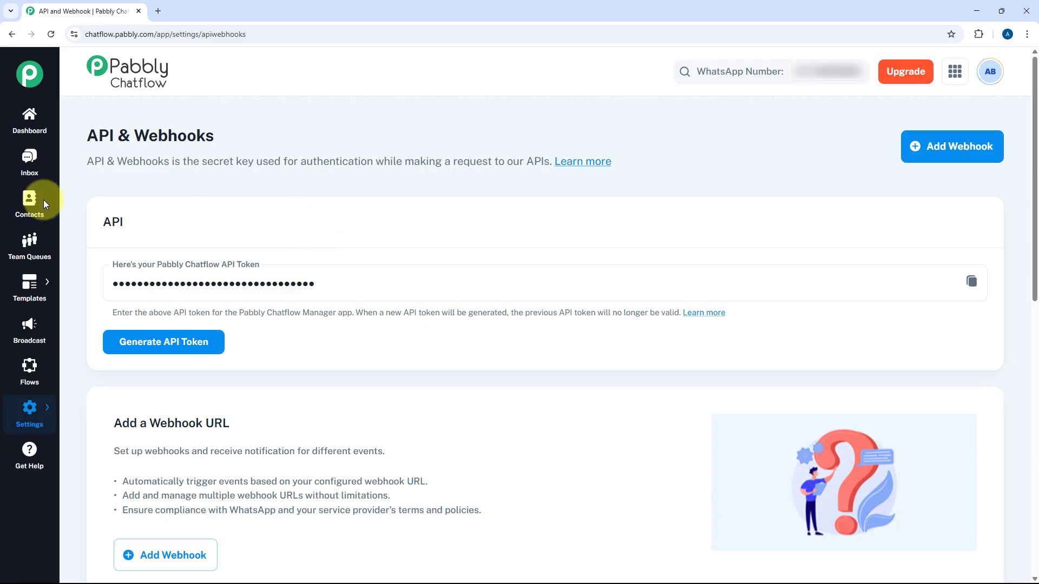
scroll(189, 241, down, 1)
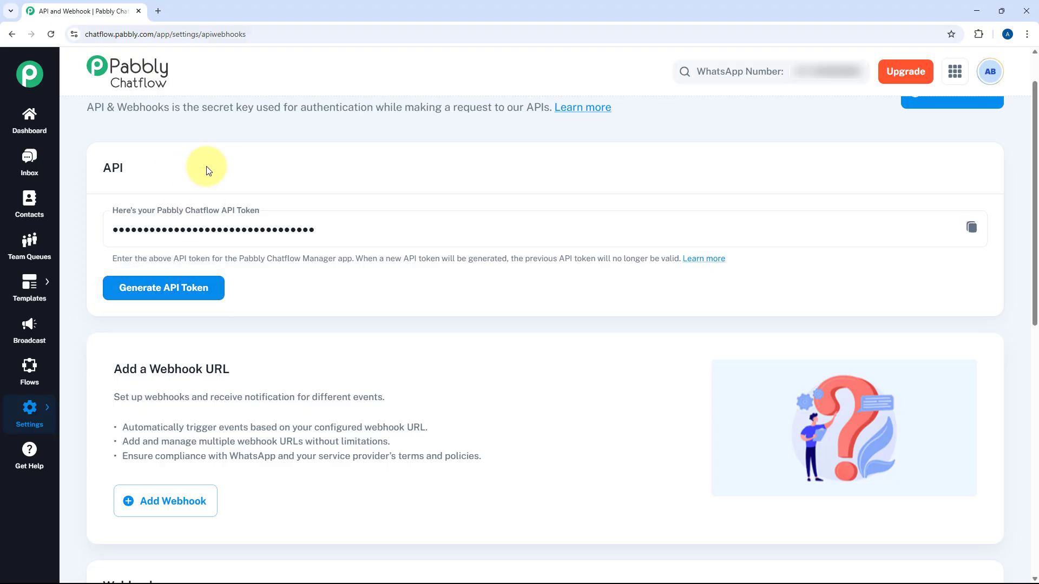
scroll(243, 227, down, 1)
scroll(246, 228, down, 2)
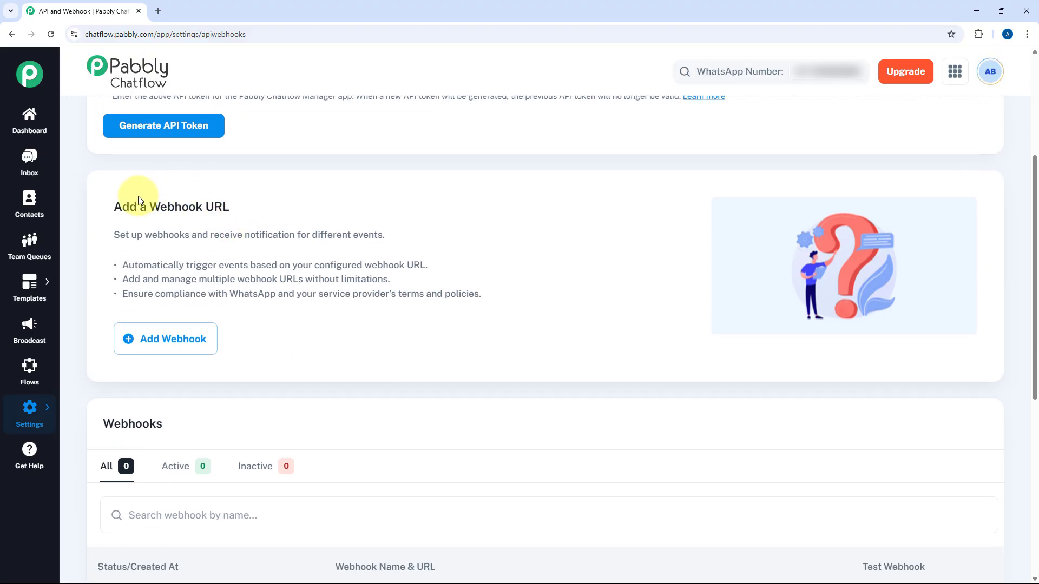
scroll(275, 234, down, 2)
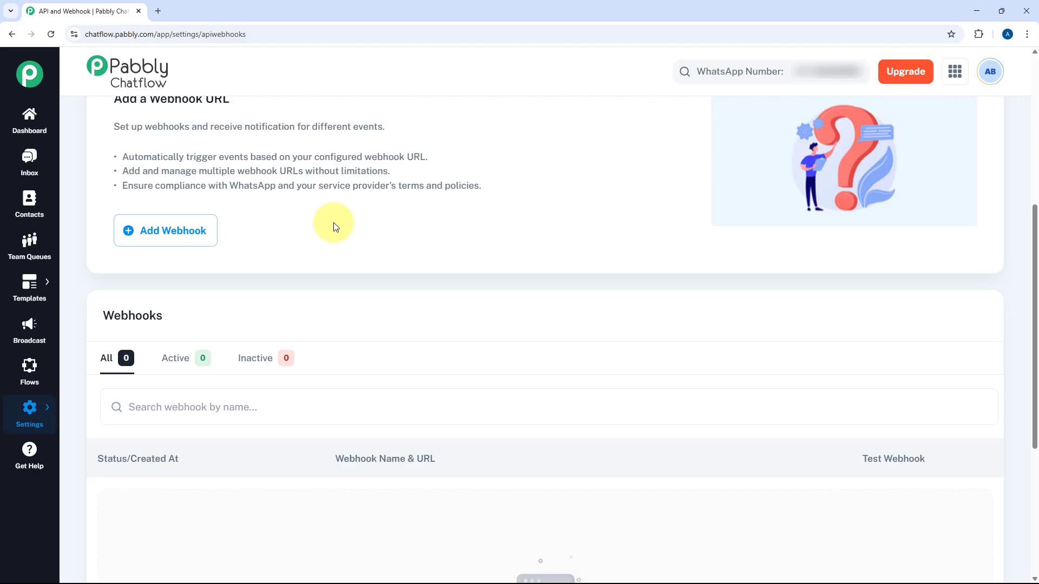
scroll(333, 227, down, 3)
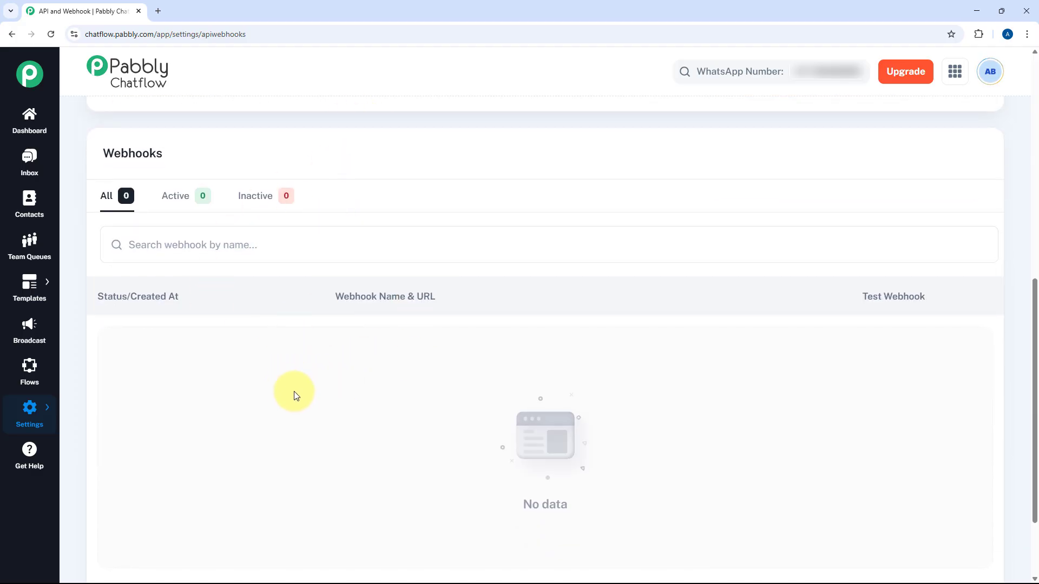
scroll(297, 387, up, 5)
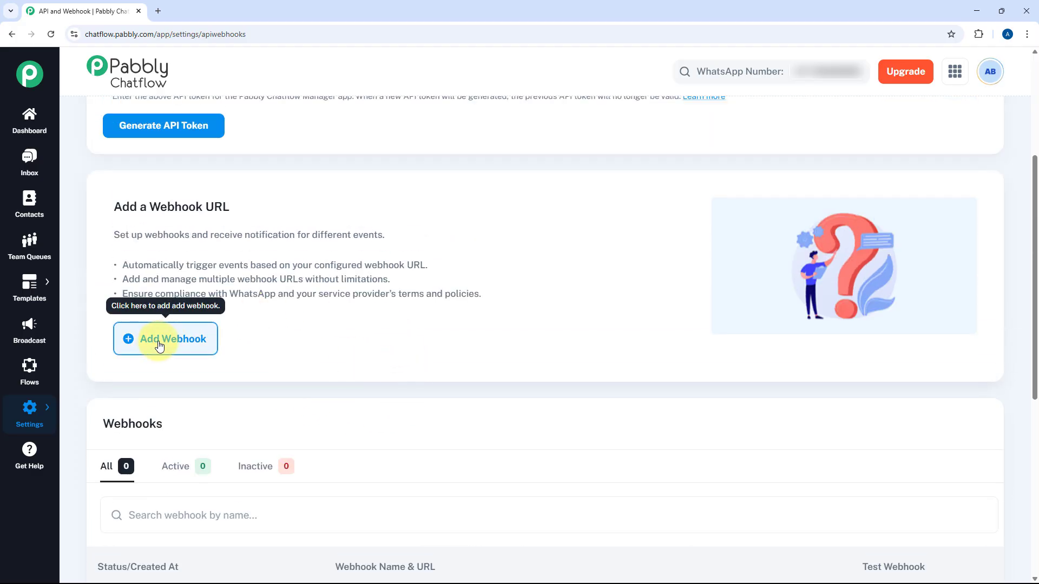
- Begin a webhook named PC with the URL left blank, then open a new browser tab
click(169, 341)
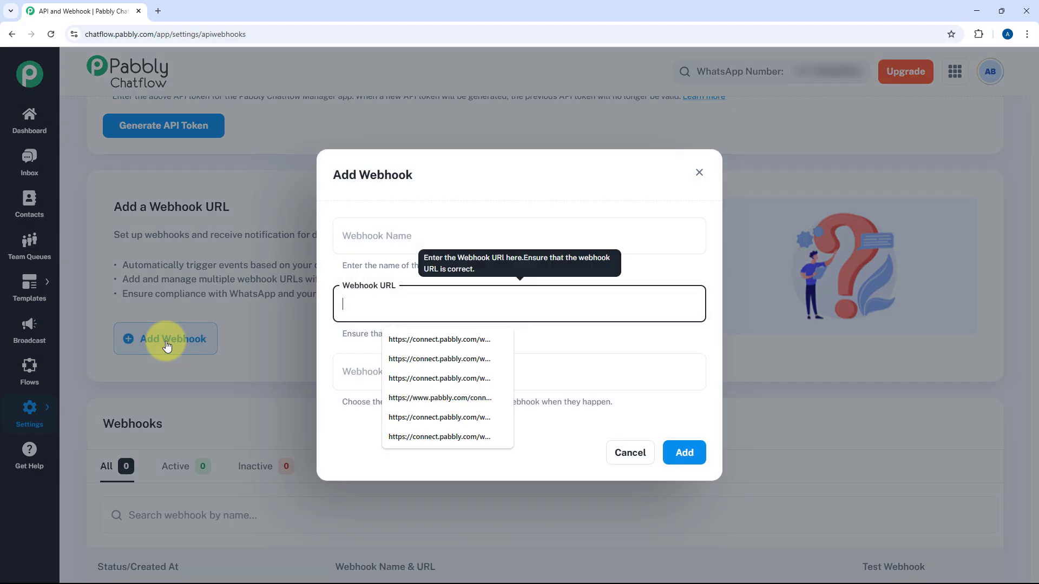
click(593, 203)
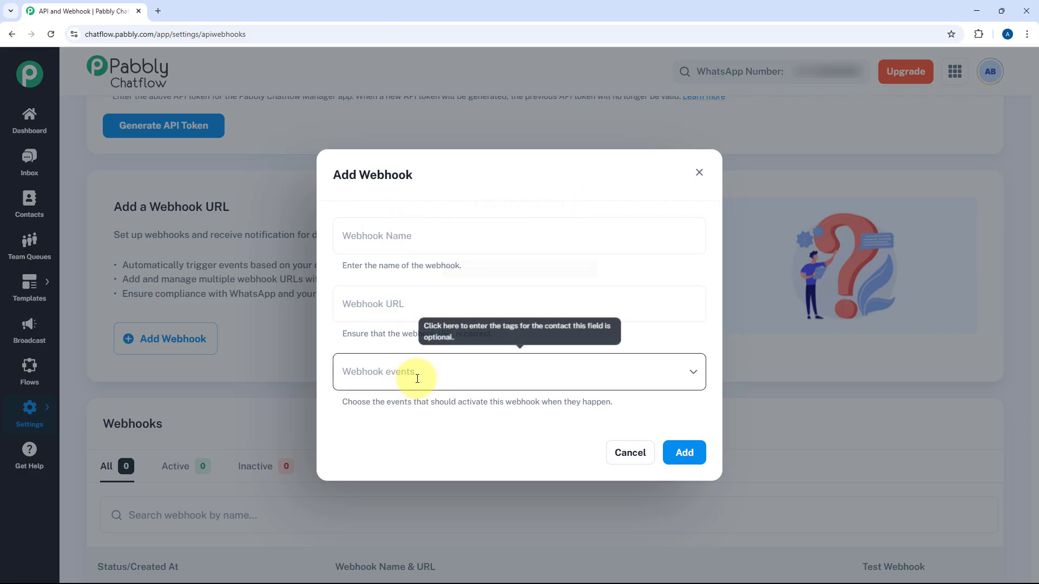
click(409, 235)
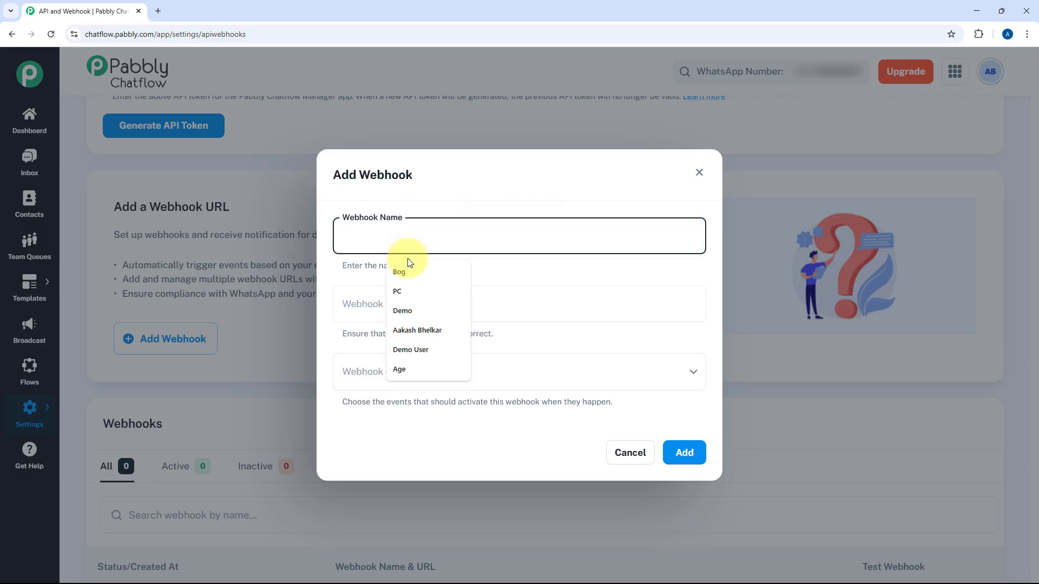
click(406, 293)
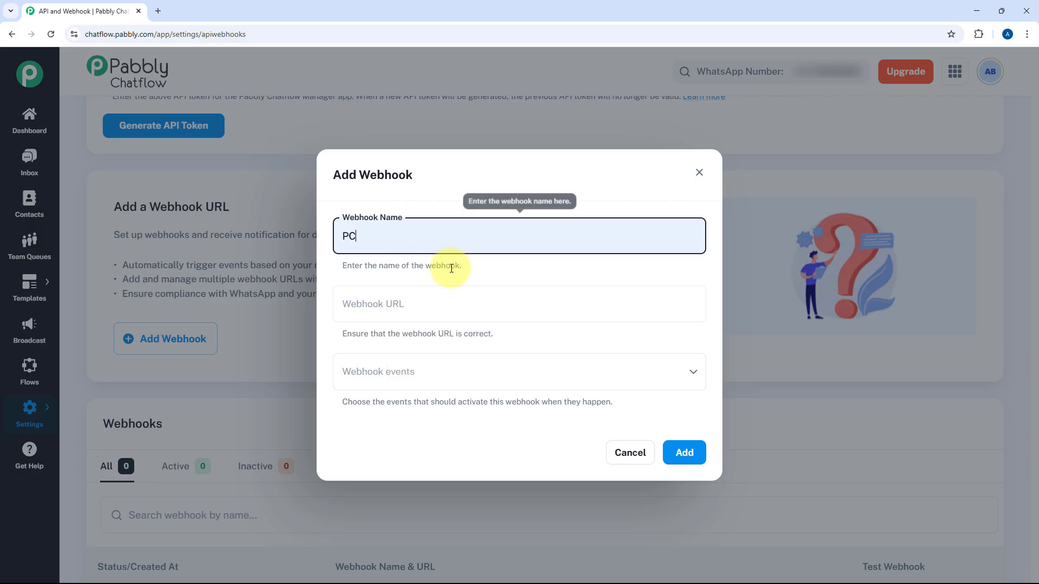
click(426, 298)
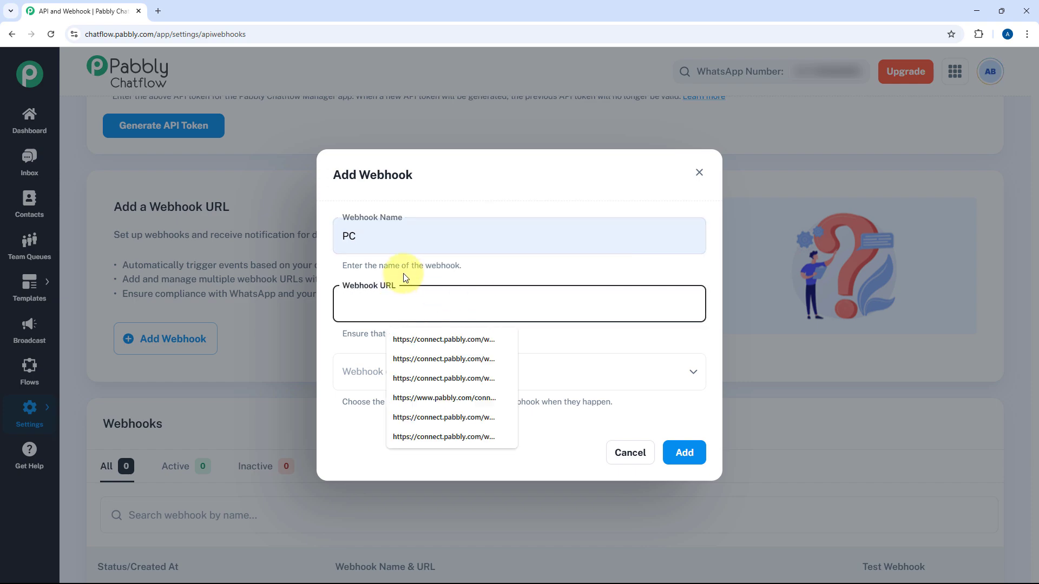
click(476, 273)
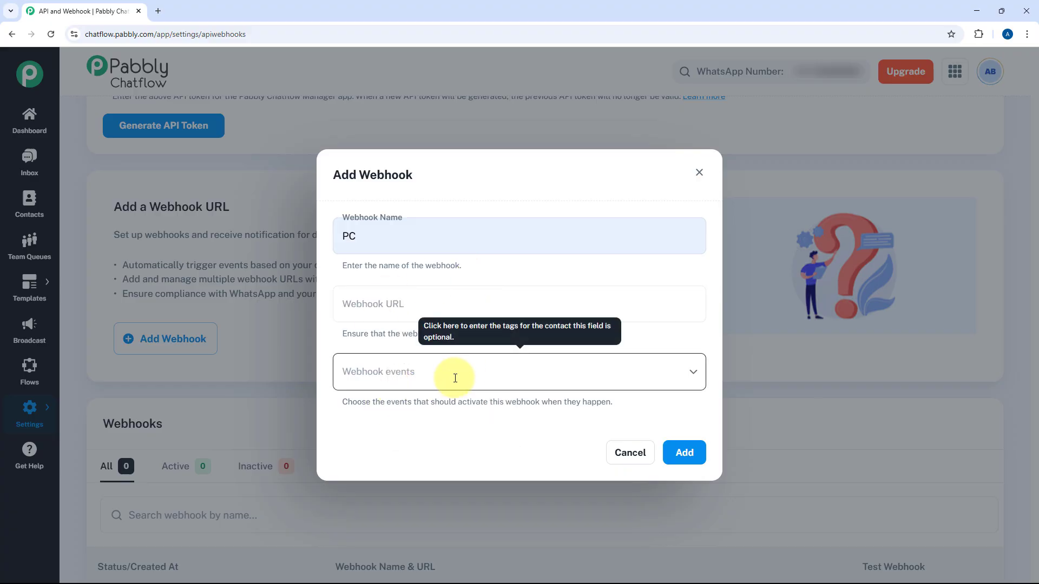
click(471, 374)
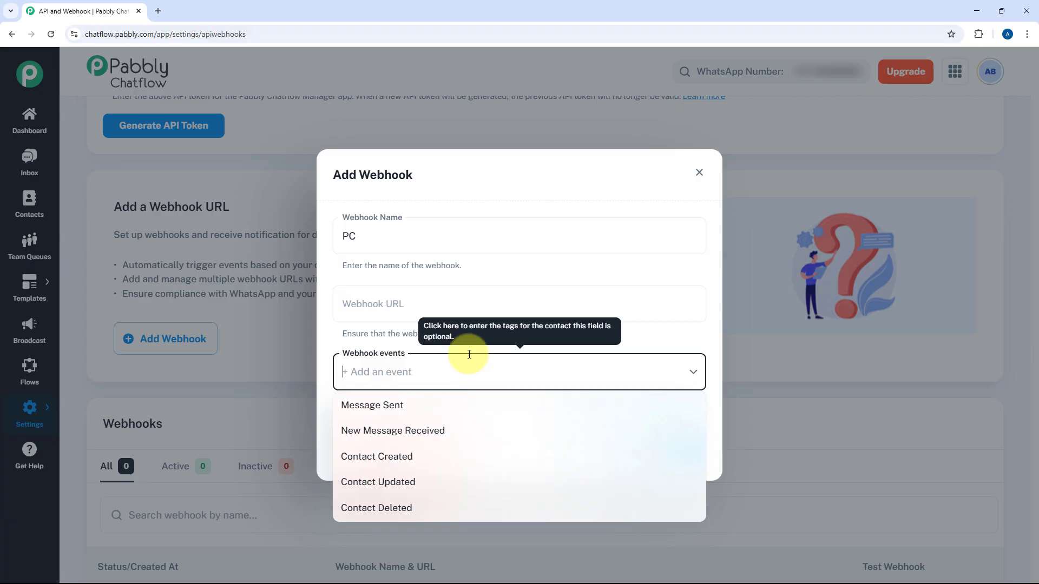
click(160, 8)
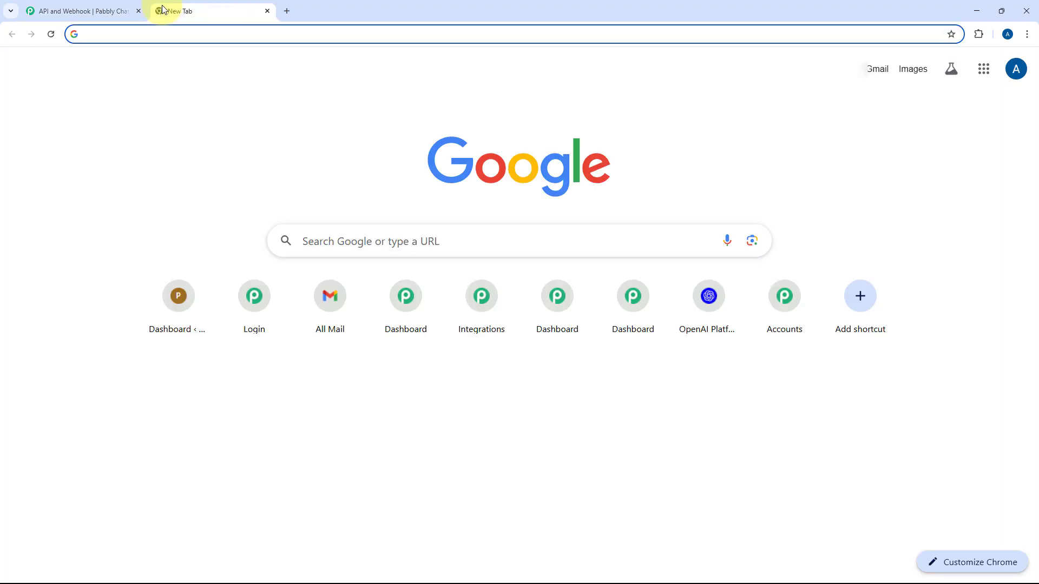
- Create a new Pabbly Connect workflow named 'Pabbly Chatflow'
text(co)
key(Return)
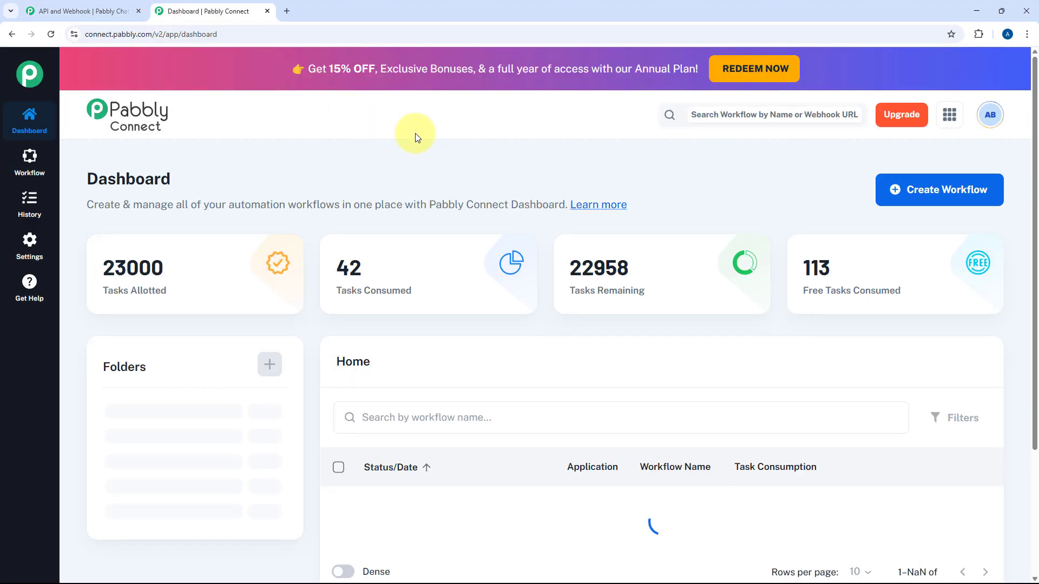
click(946, 188)
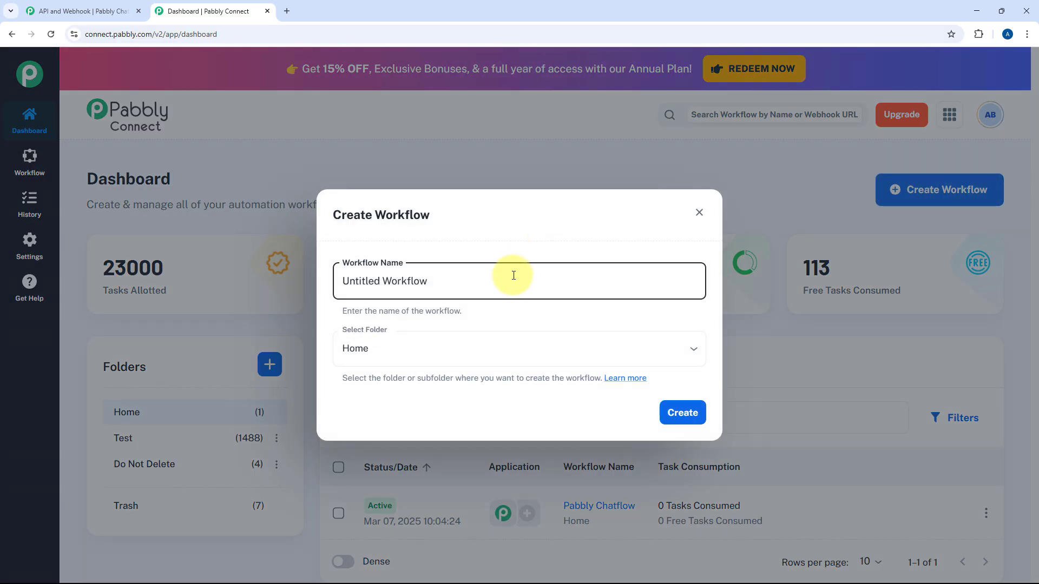
key(ctrl+a)
text(Pabbly Chatflo)
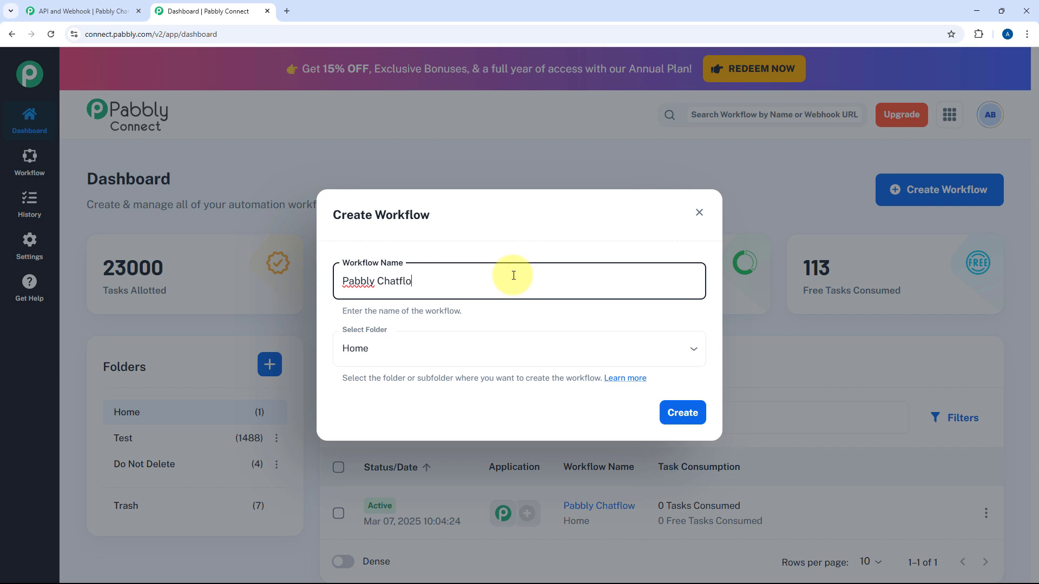
text(w)
click(671, 412)
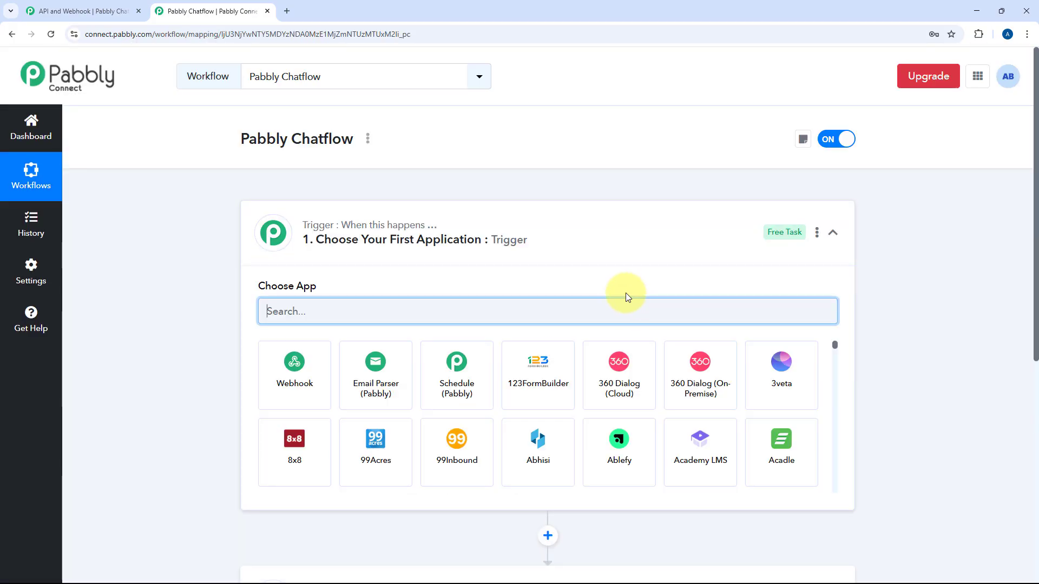
- Set a Webhook trigger with Catch Webhook (Preferred) and copy its webhook URL
click(295, 361)
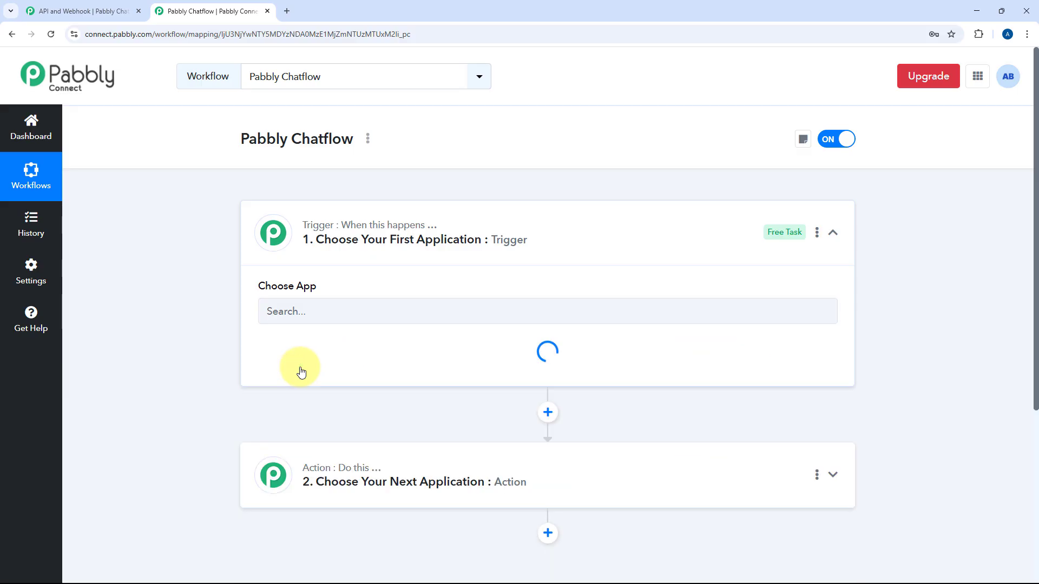
scroll(296, 271, down, 2)
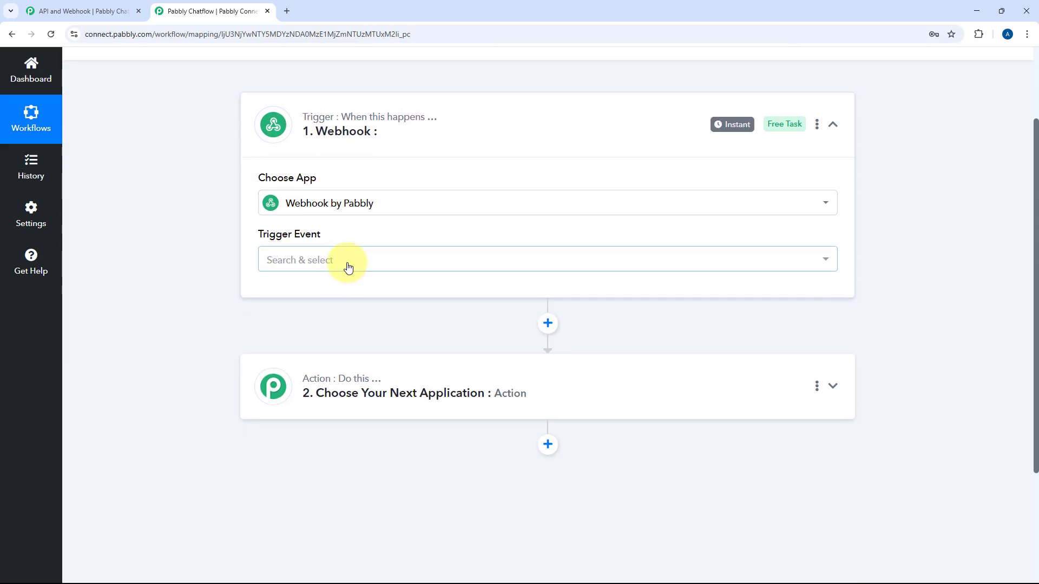
click(348, 267)
click(336, 327)
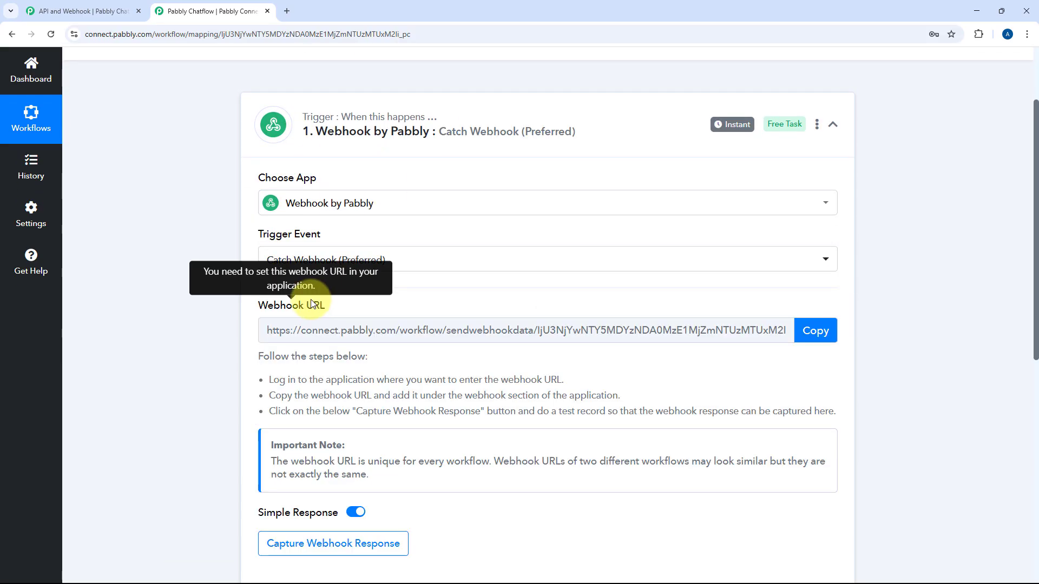
scroll(411, 322, down, 1)
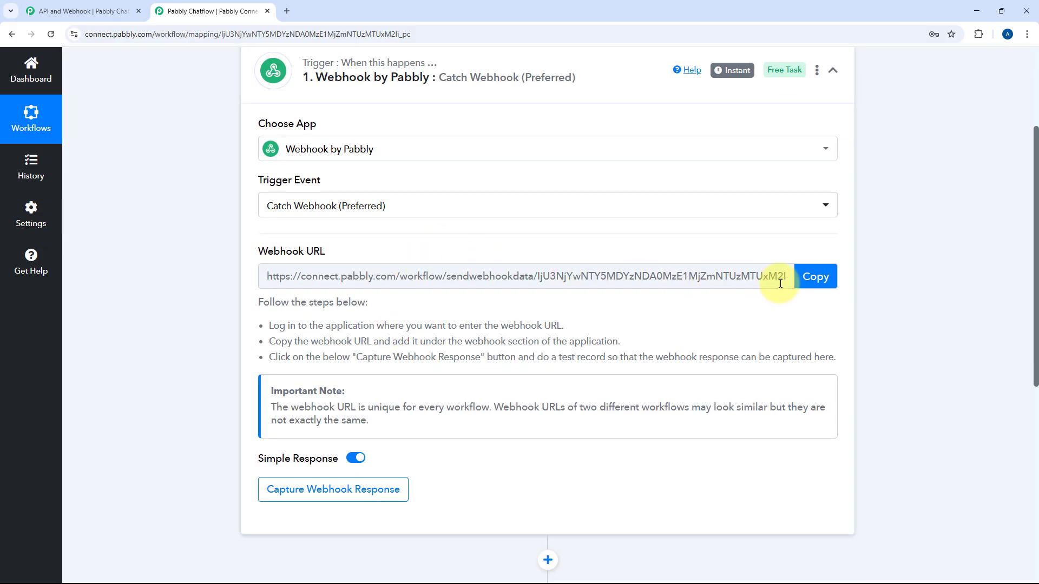
click(817, 277)
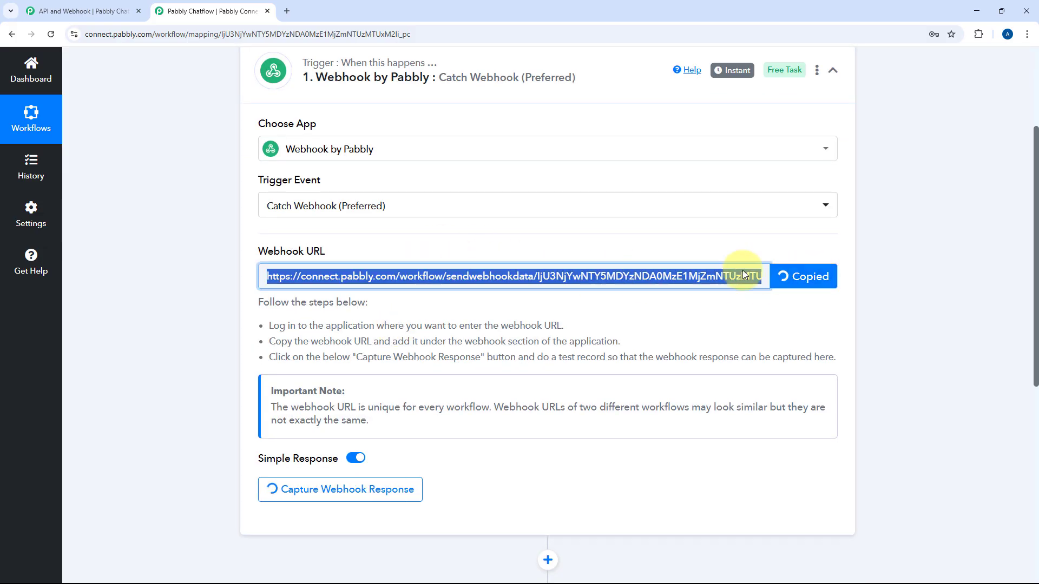
click(84, 8)
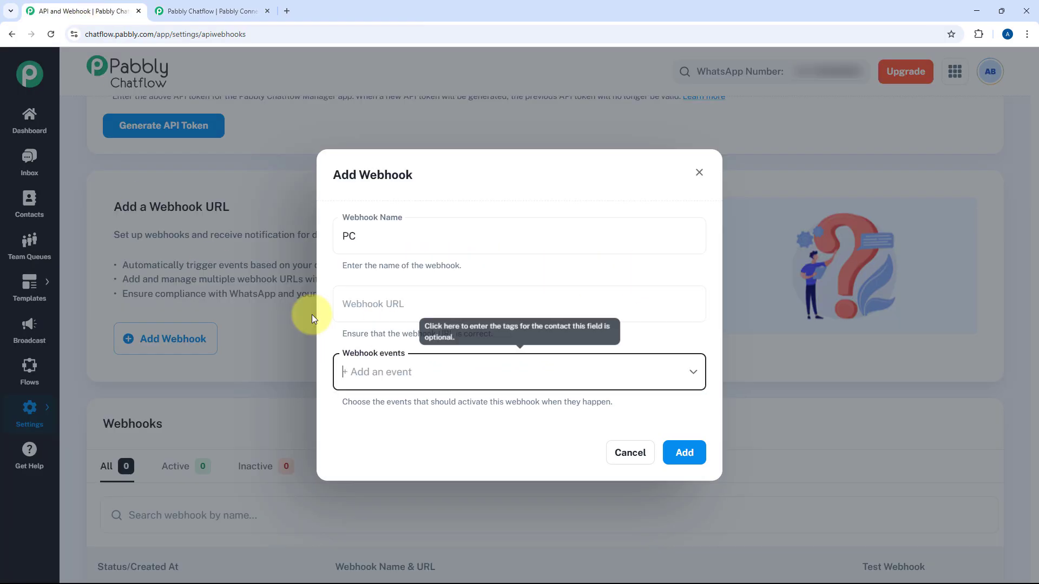
- Paste the Connect URL into the PC webhook, choose Contact Created, and add it
right_click(380, 301)
click(415, 406)
click(403, 373)
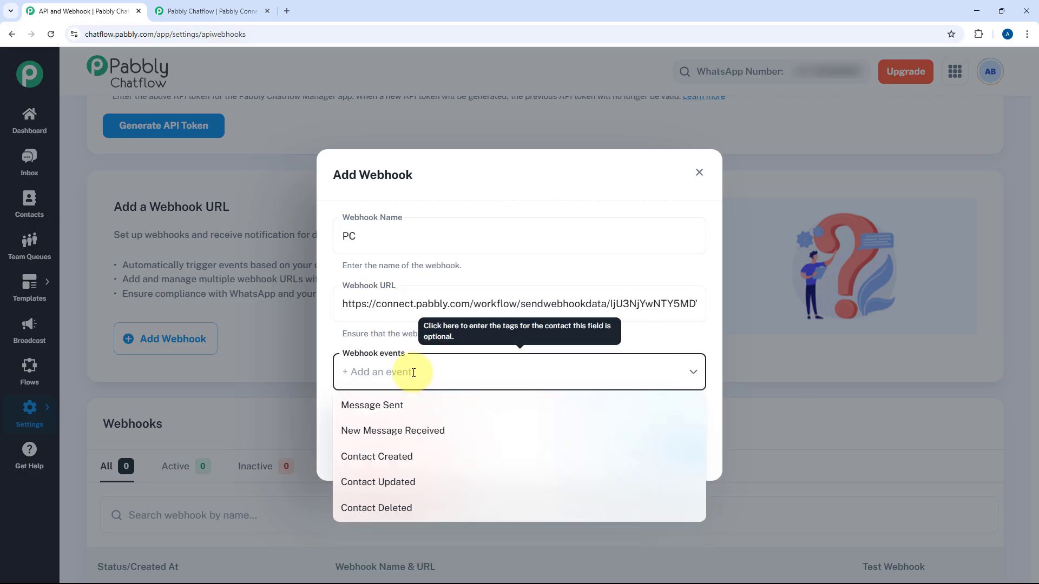
click(383, 463)
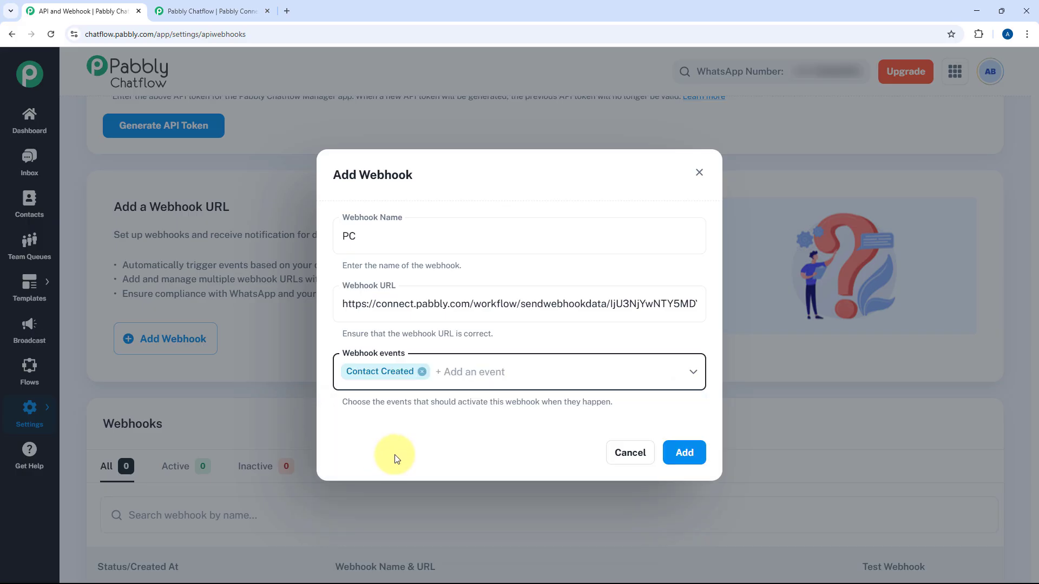
click(685, 455)
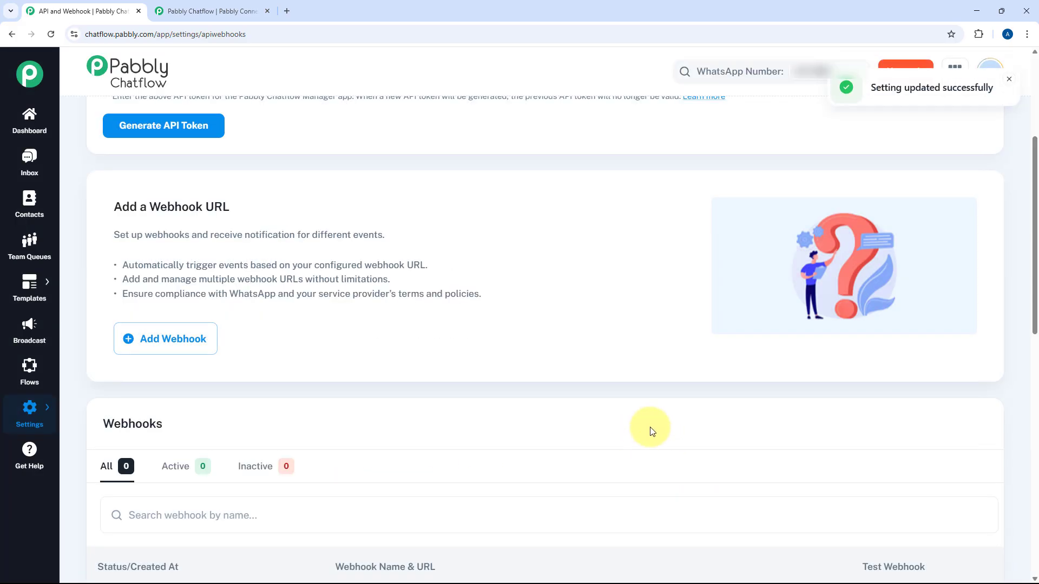
- Send test data from the PC webhook and inspect Connect's captured test_webhook_url response
scroll(580, 324, down, 4)
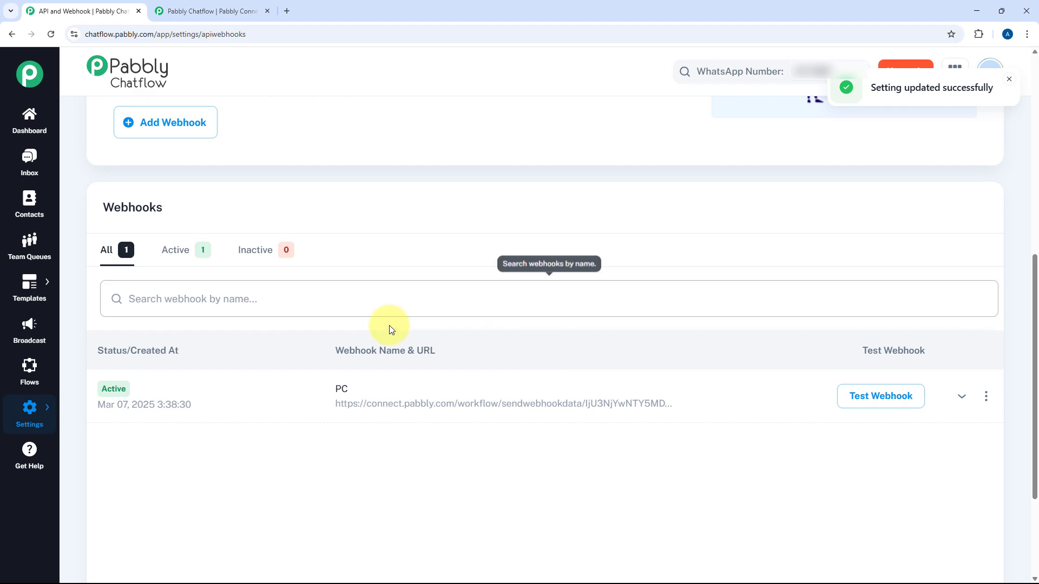
click(876, 400)
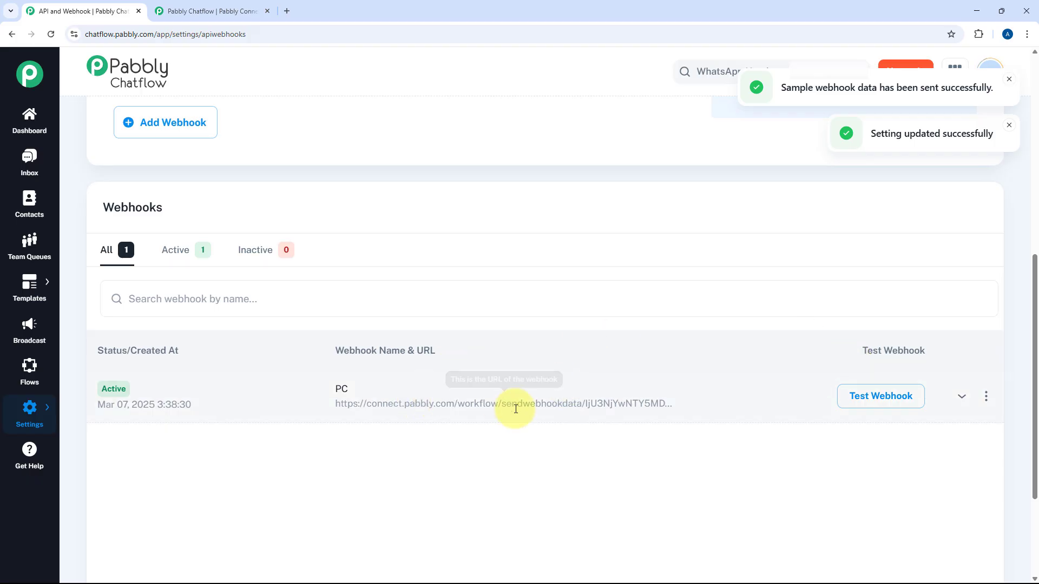
click(202, 12)
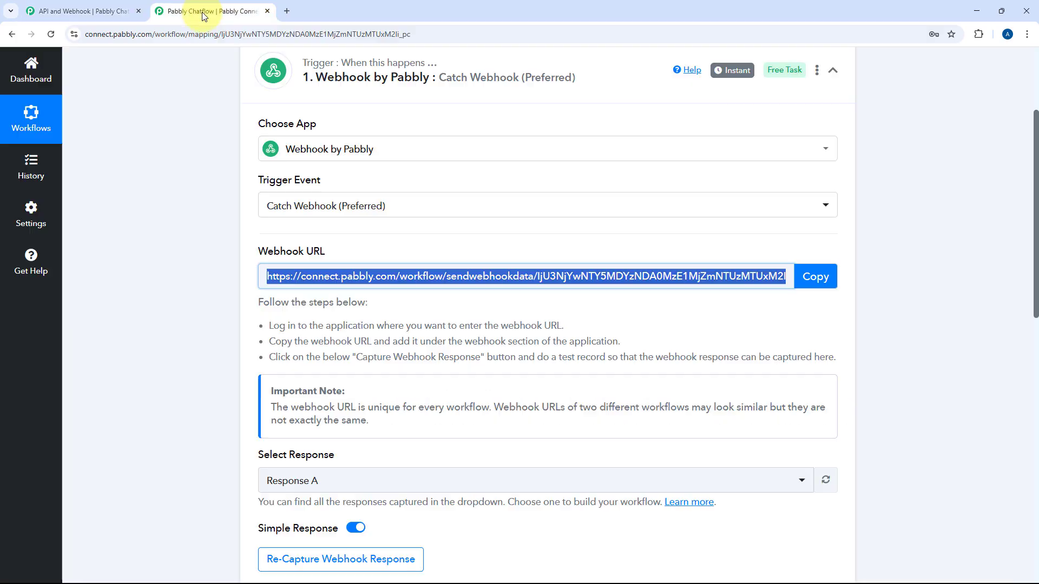
scroll(229, 295, down, 6)
scroll(229, 294, down, 1)
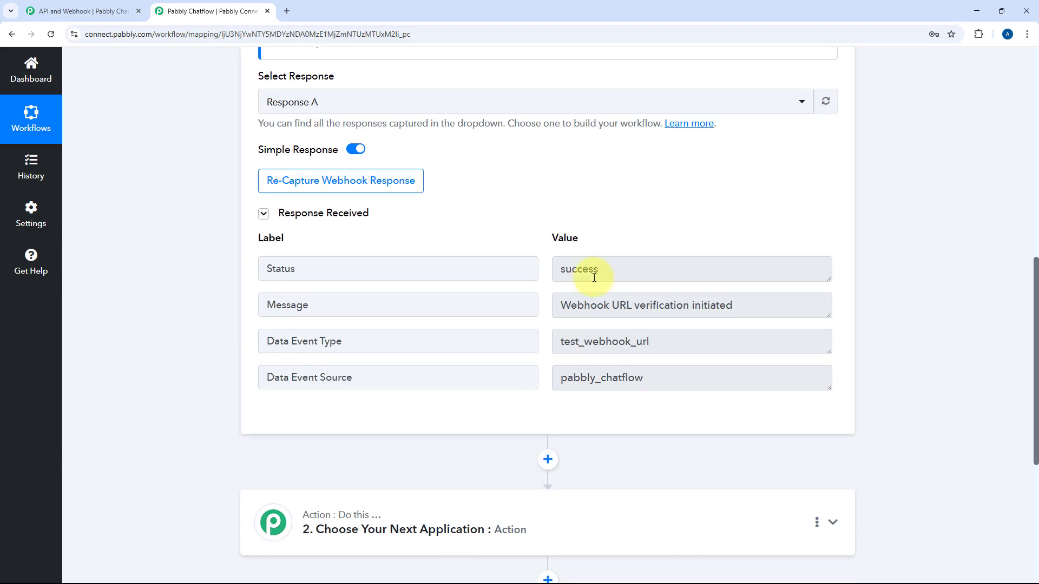
drag(658, 351, 511, 331)
drag(758, 303, 529, 303)
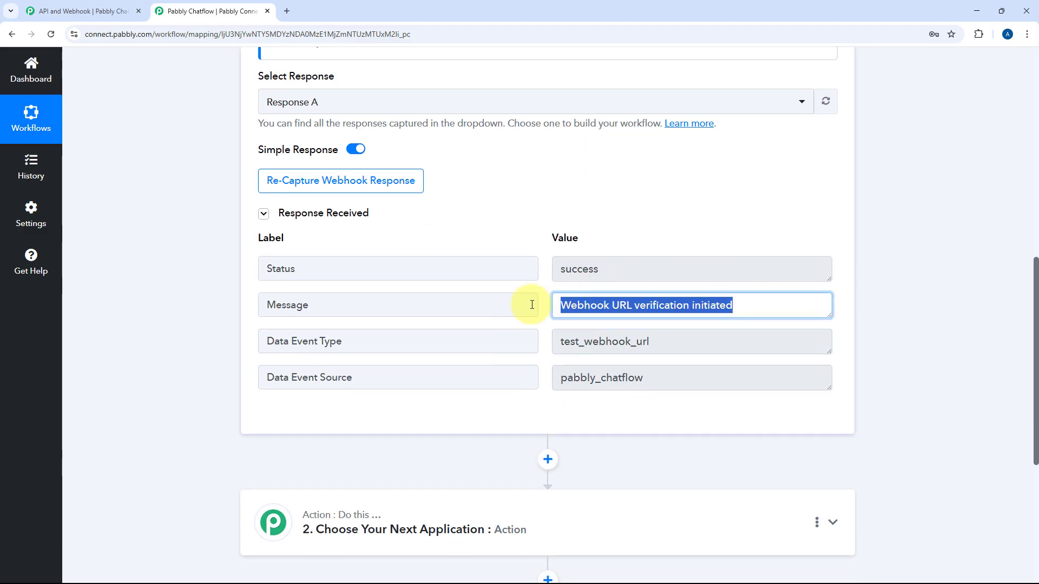
scroll(486, 232, up, 1)
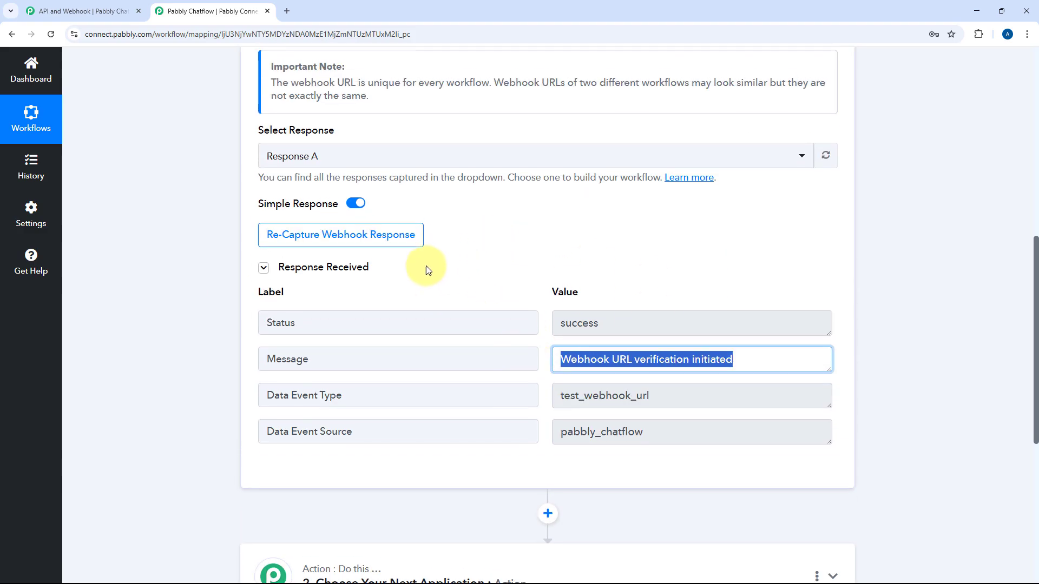
- Re-capture the webhook response in Connect and open Chatflow's Contacts page
click(341, 235)
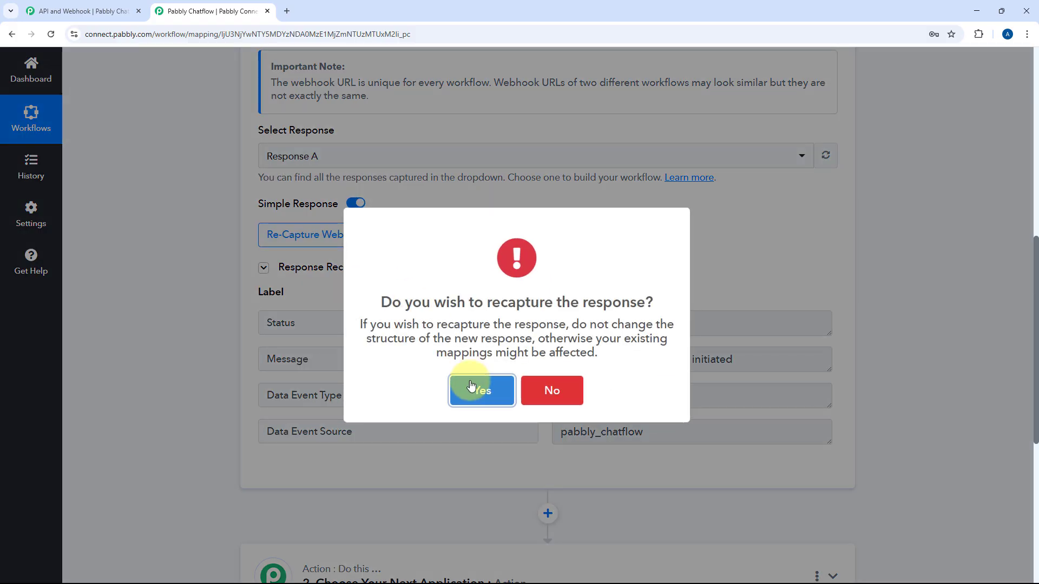
click(480, 390)
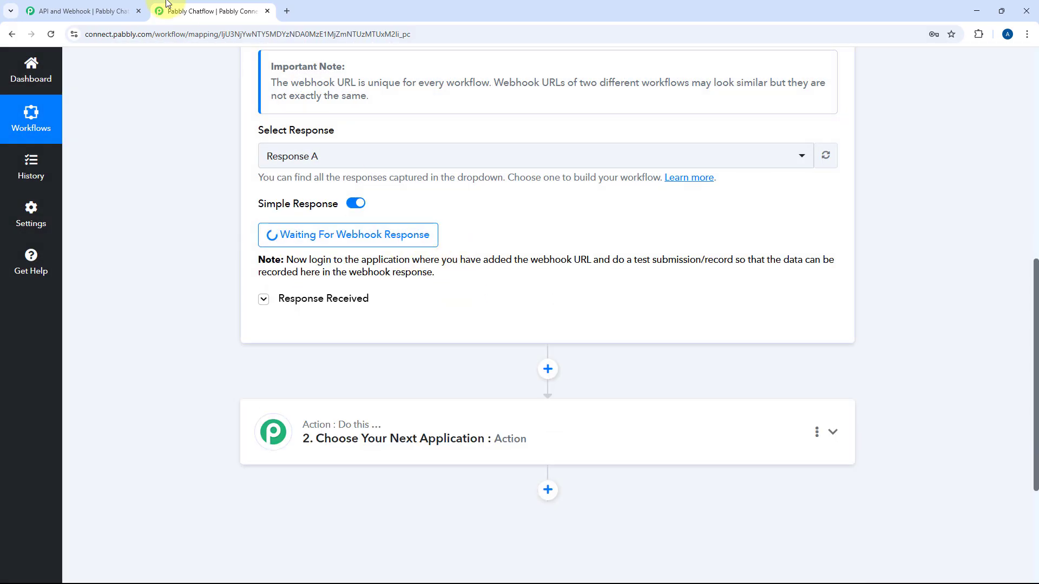
click(105, 10)
click(46, 200)
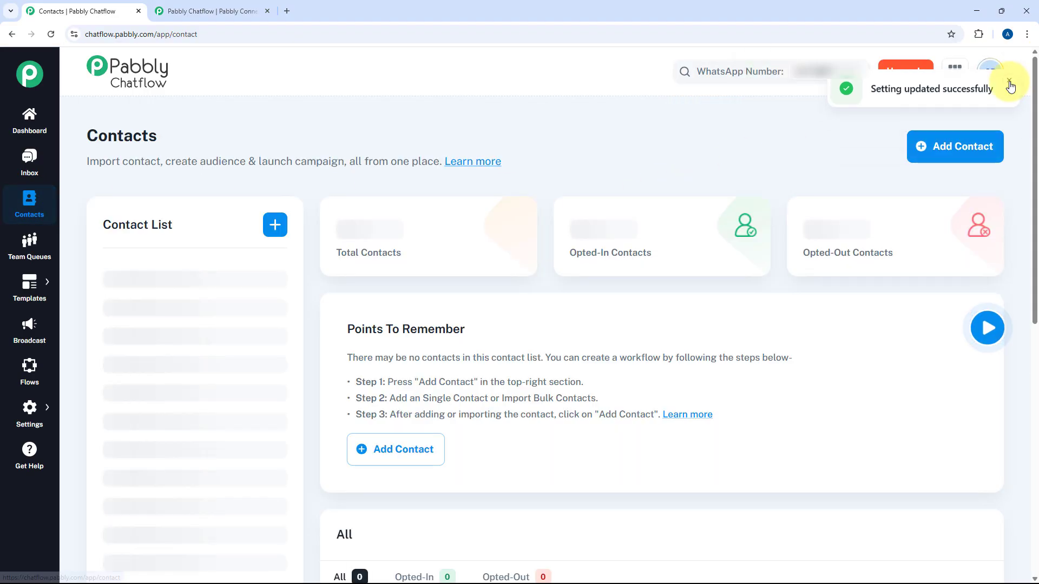
- Start a new contact with a US phone number and Opted In status
click(955, 139)
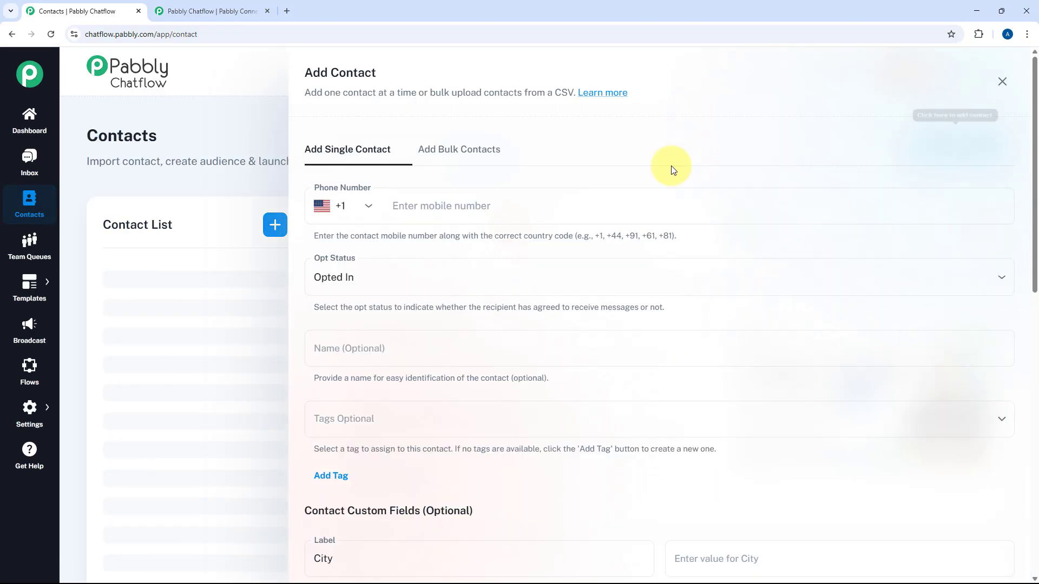
click(526, 199)
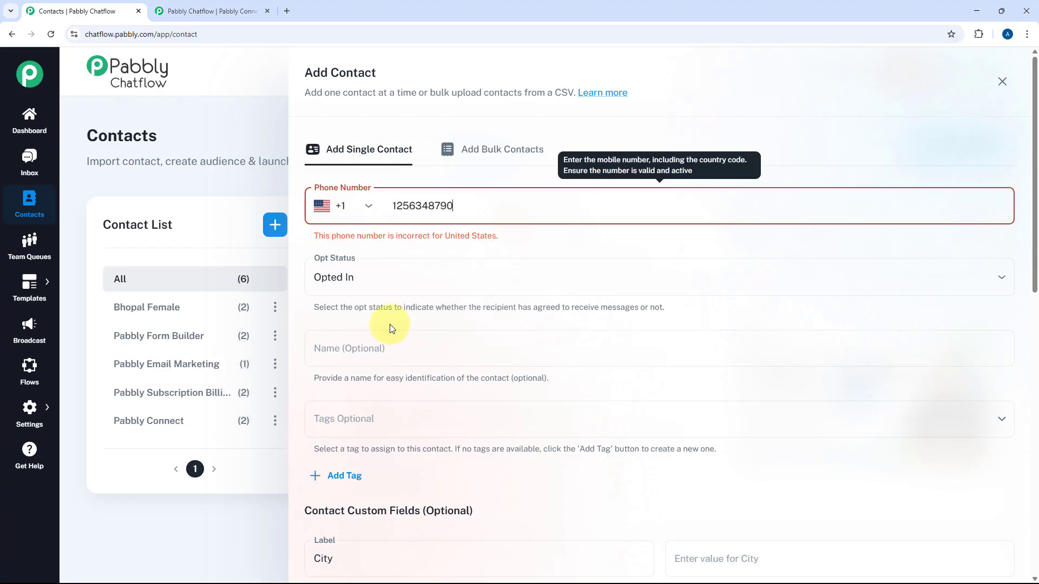
click(348, 287)
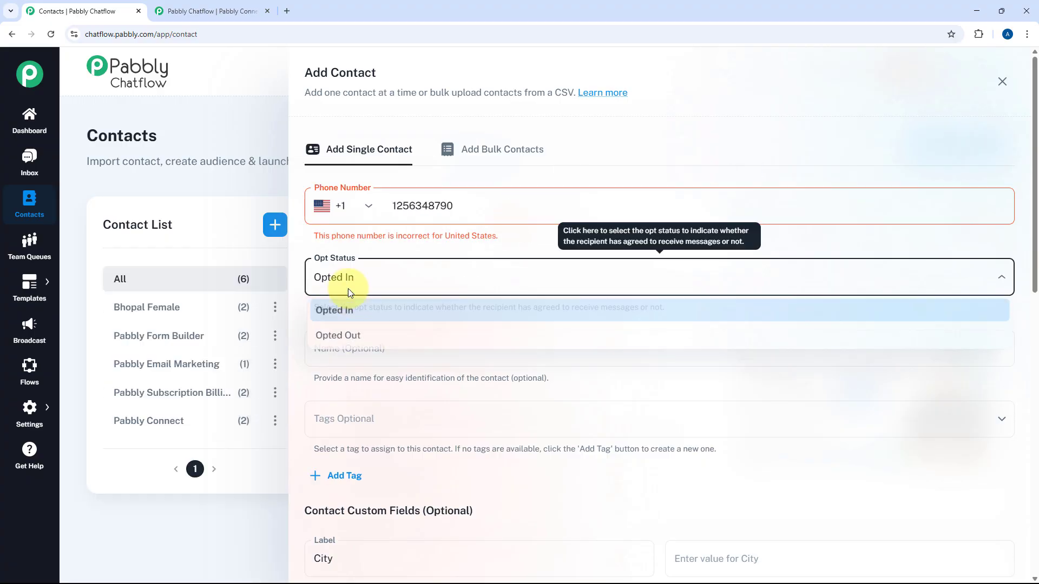
click(352, 283)
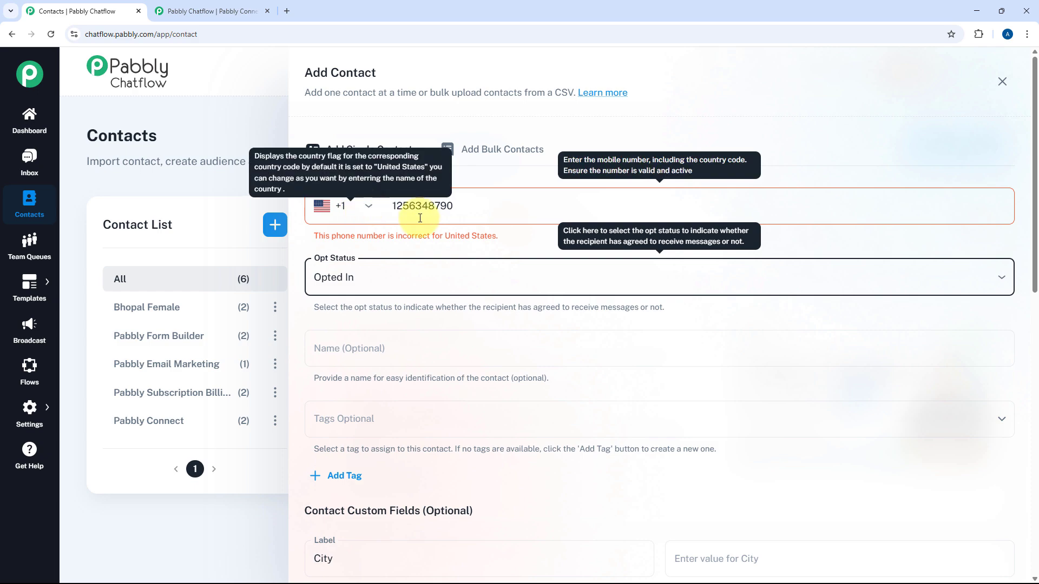
click(400, 208)
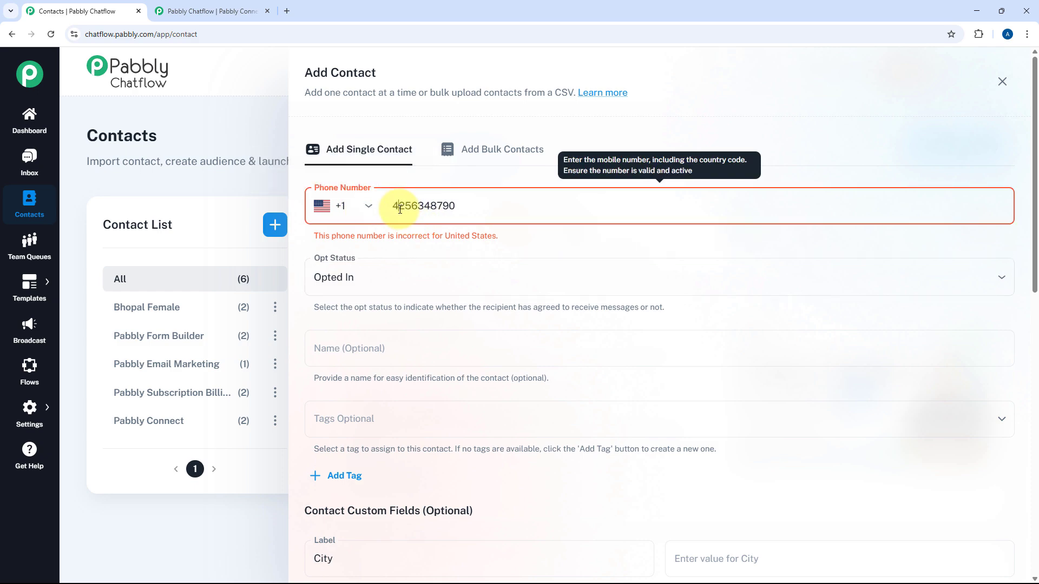
- Name the contact Demo User and give it the PC tag
scroll(391, 244, down, 1)
click(382, 291)
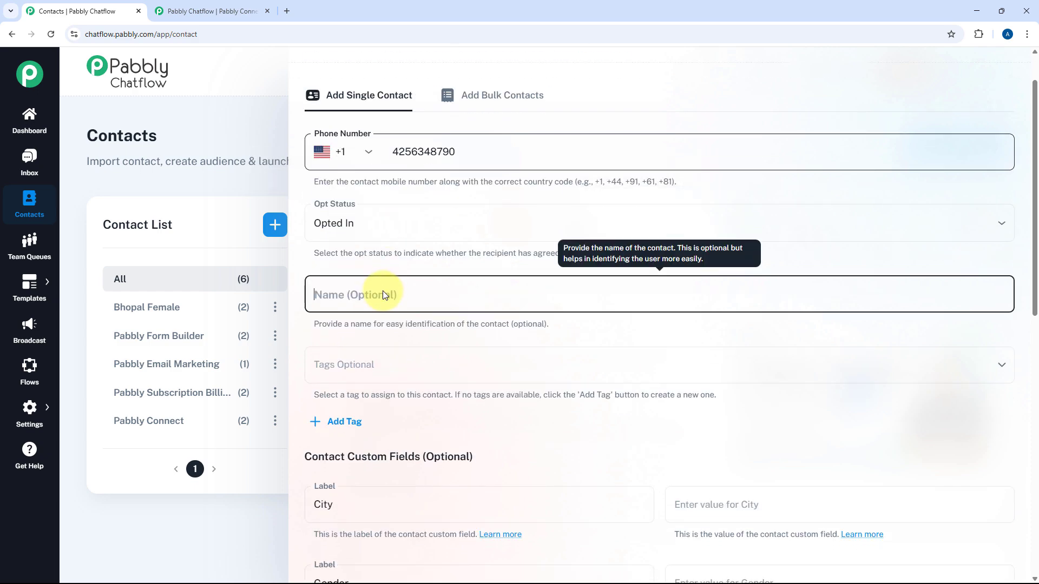
text(Demo User)
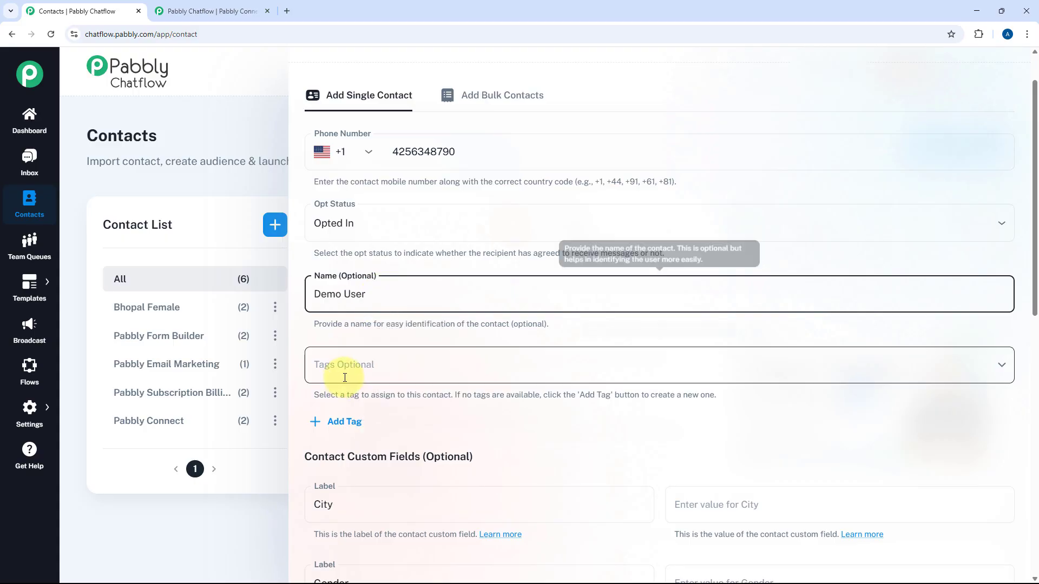
click(358, 365)
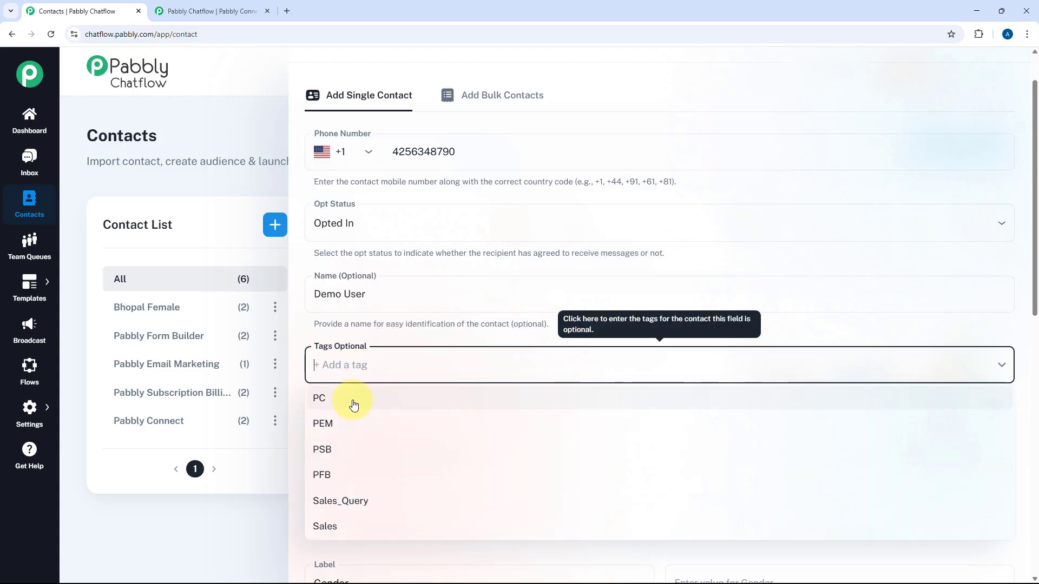
click(346, 398)
scroll(418, 321, down, 3)
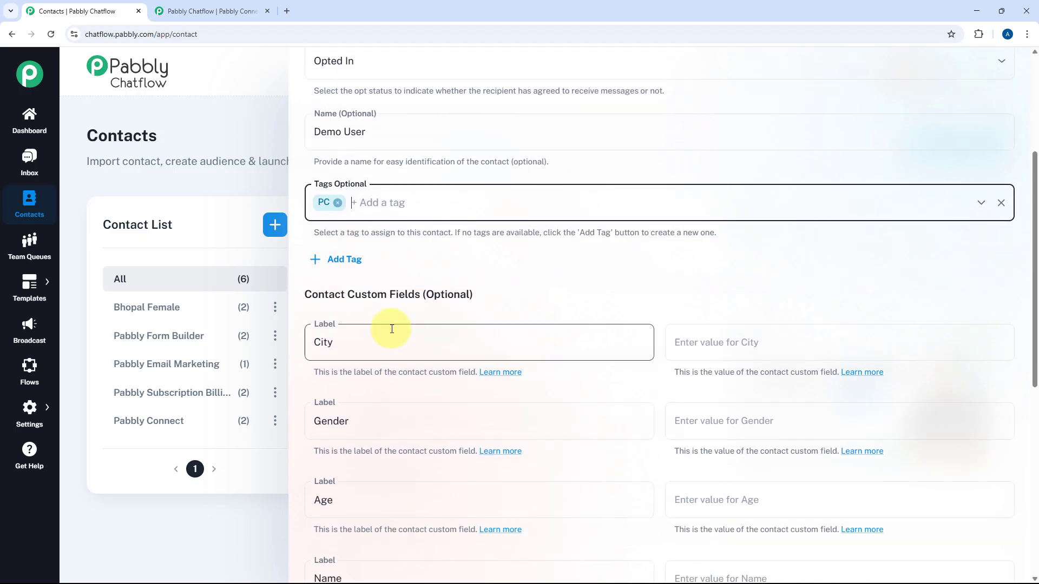
- Fill custom fields City 'New York' and Gender 'Male', then save the contact
click(750, 357)
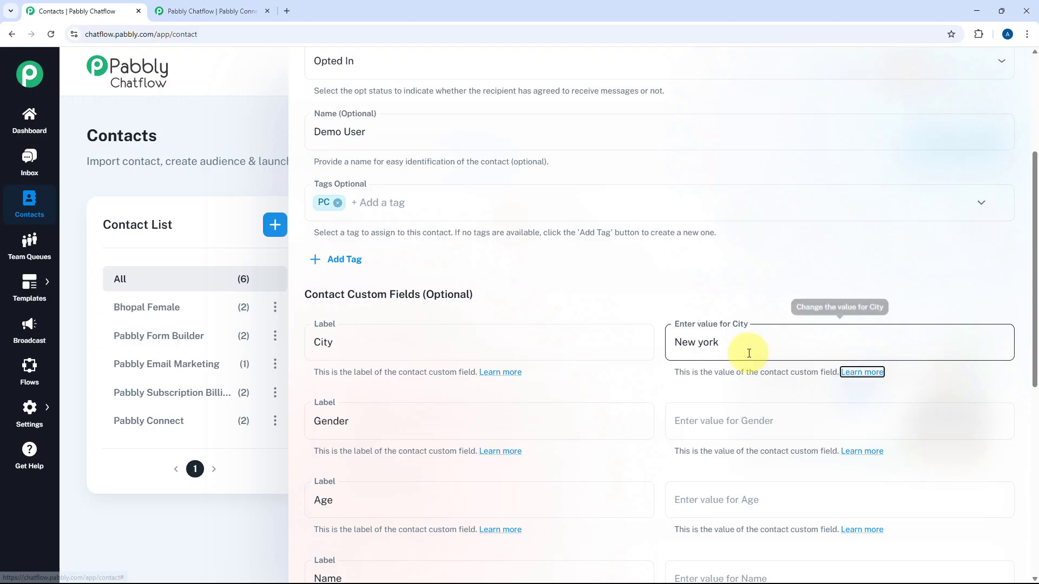
click(756, 421)
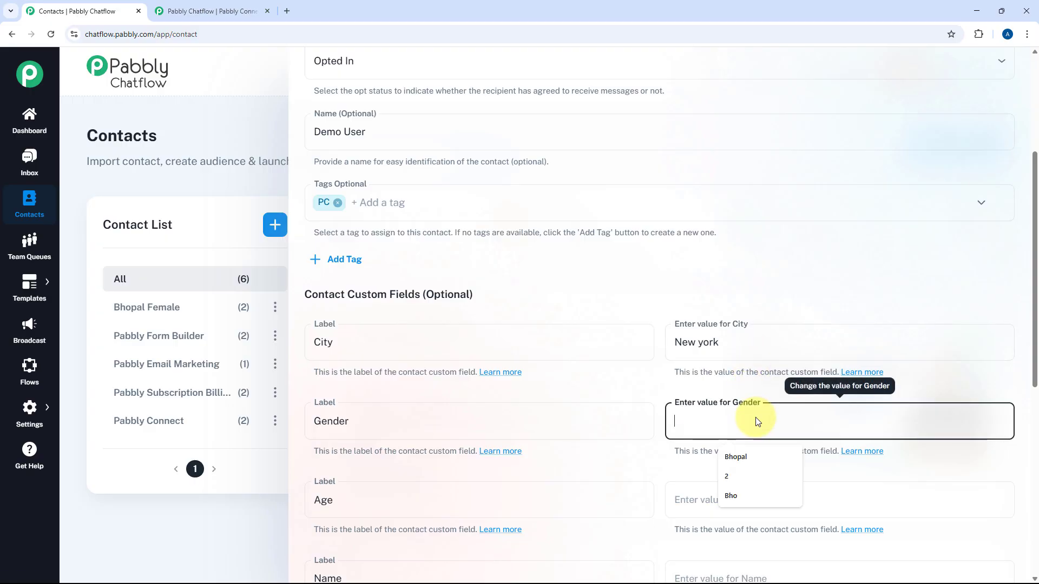
click(702, 345)
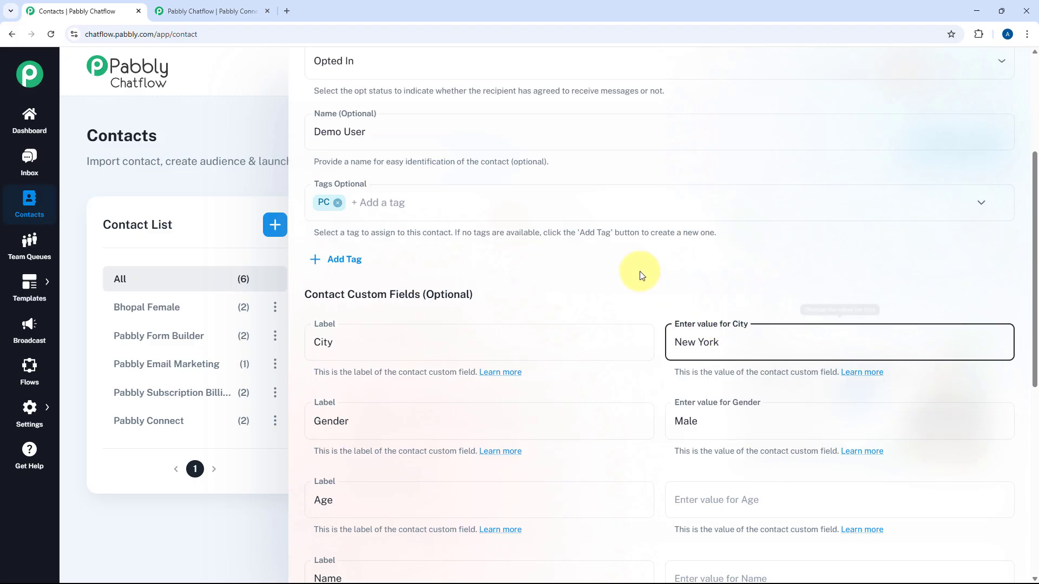
scroll(611, 194, down, 3)
scroll(625, 207, down, 5)
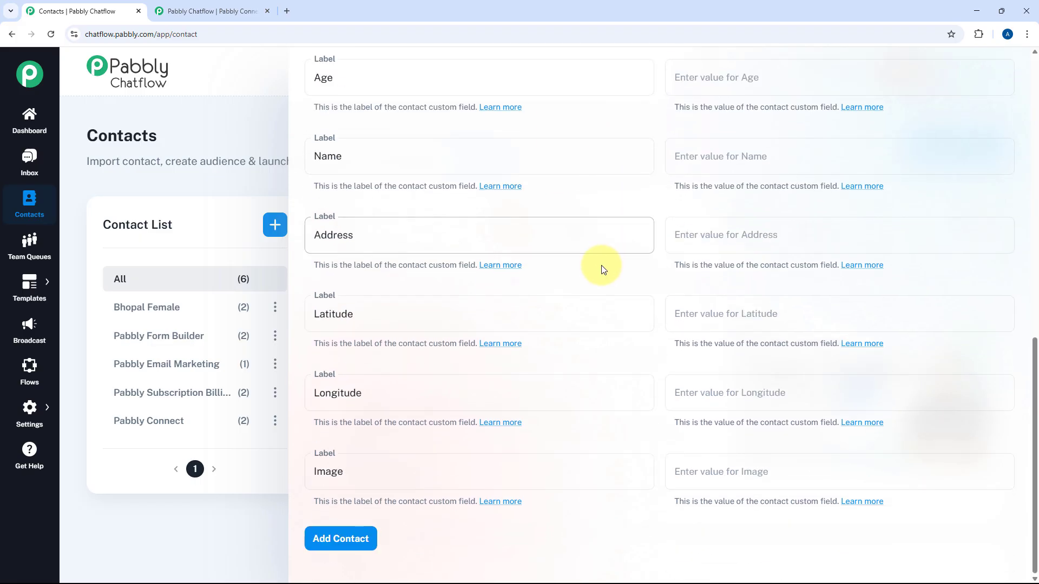
click(356, 542)
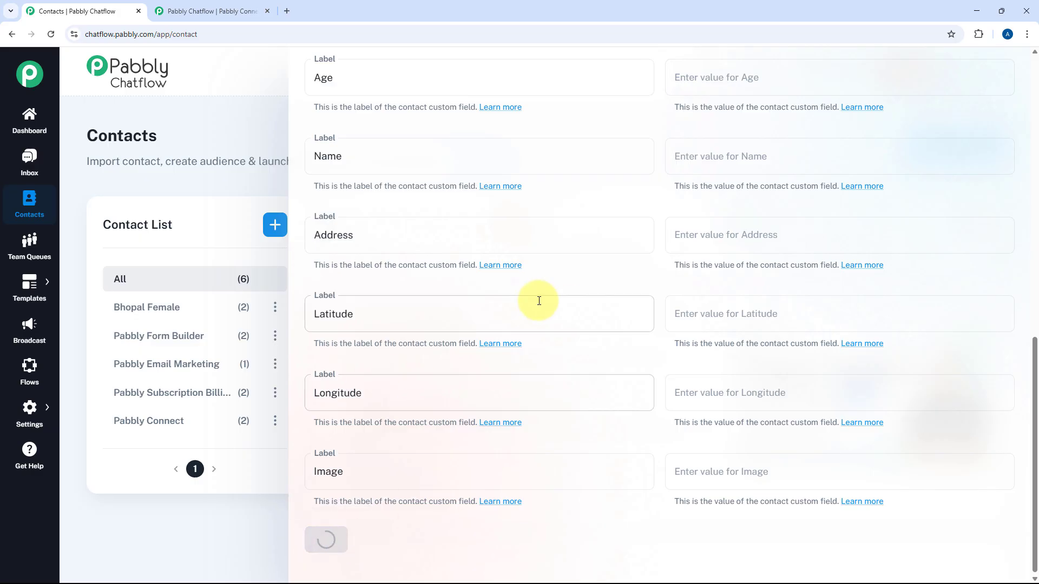
- Scroll the Contacts table to confirm the Opted-In Demo User row and 7 contacts total
scroll(545, 304, down, 5)
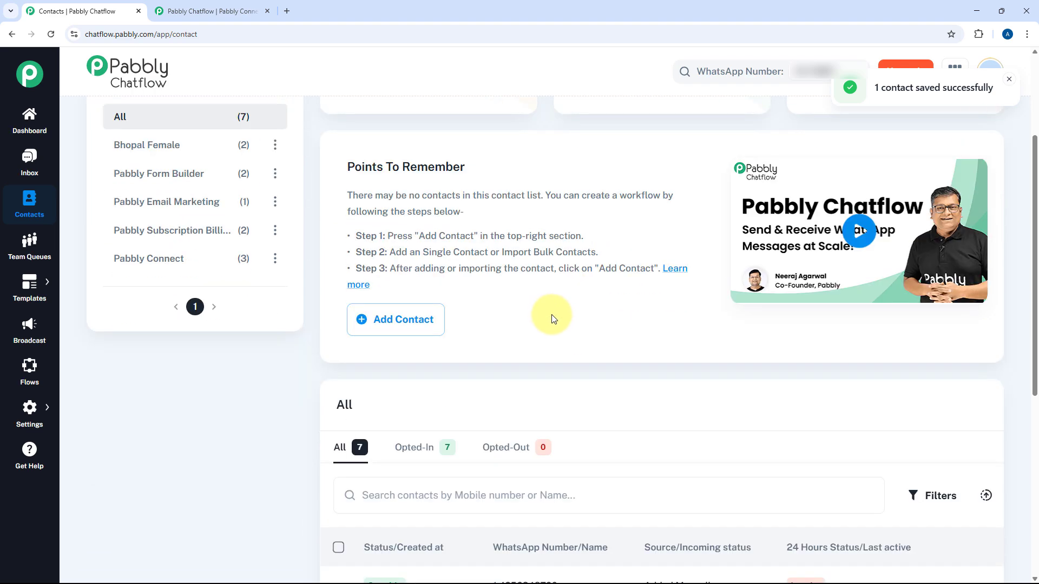
scroll(552, 317, down, 1)
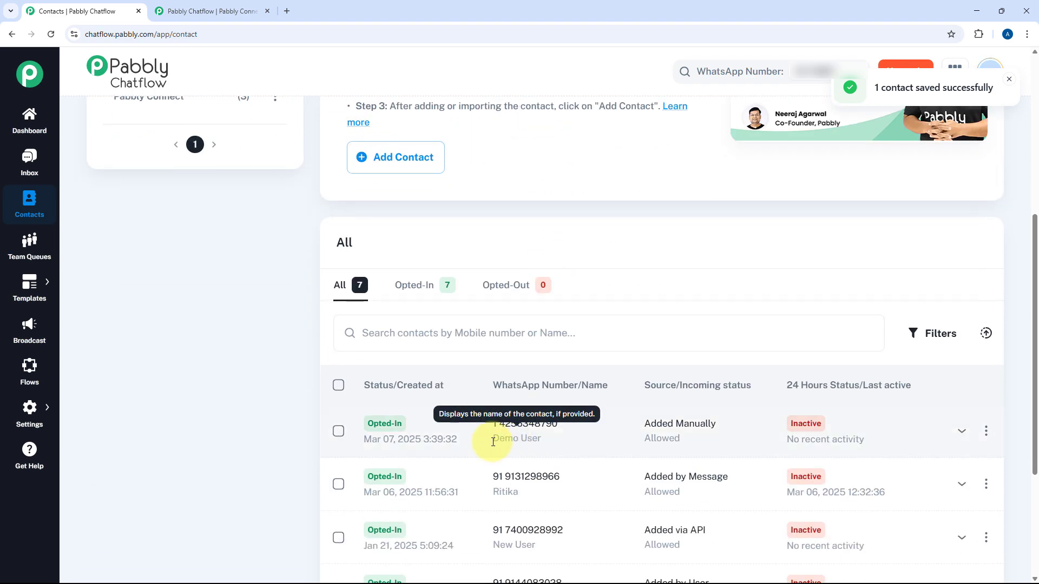
scroll(434, 239, up, 6)
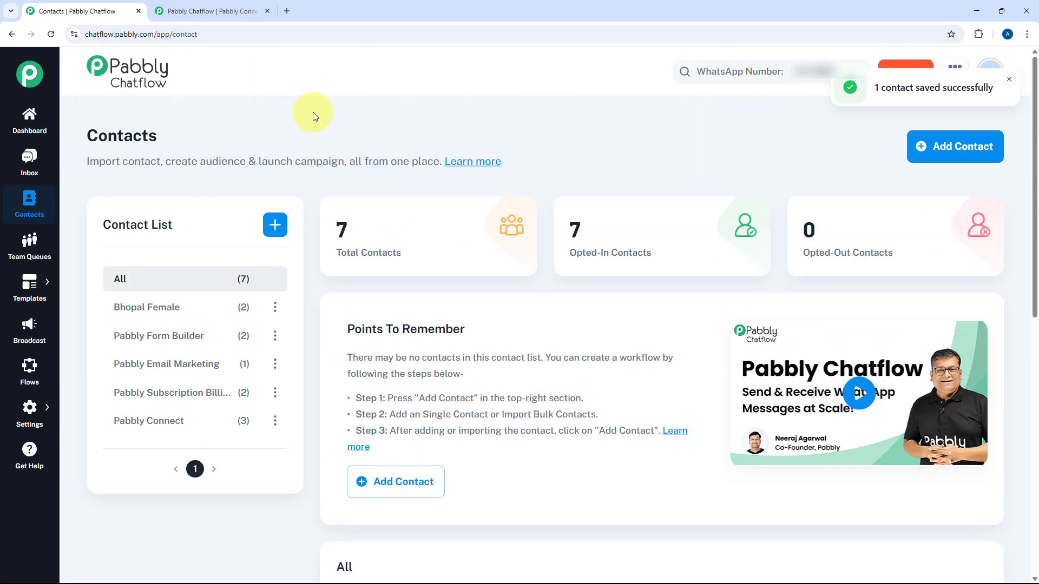
- Inspect the captured mobile number and contact list values in Connect's Response B
click(240, 9)
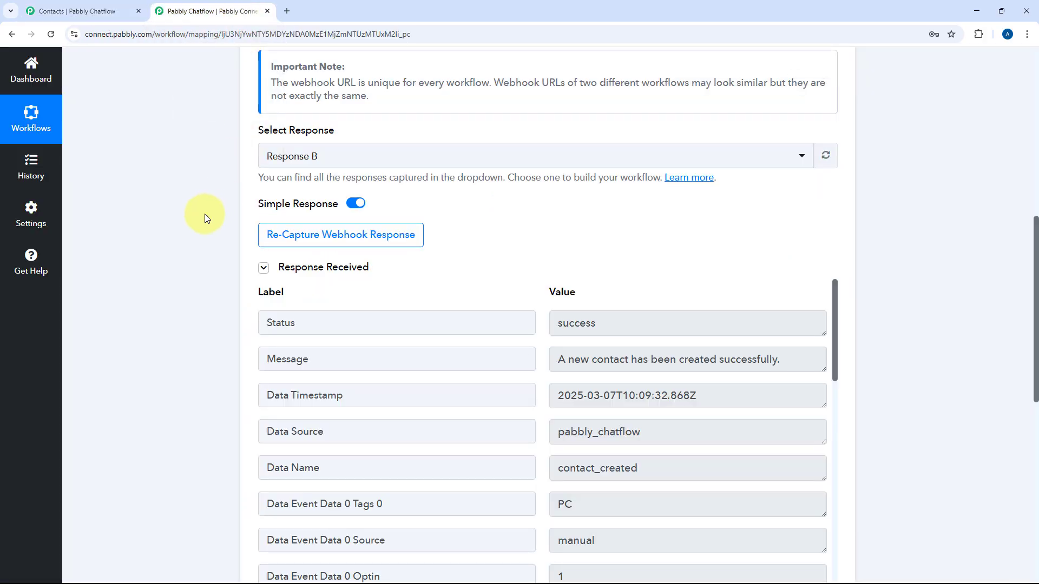
scroll(574, 207, down, 2)
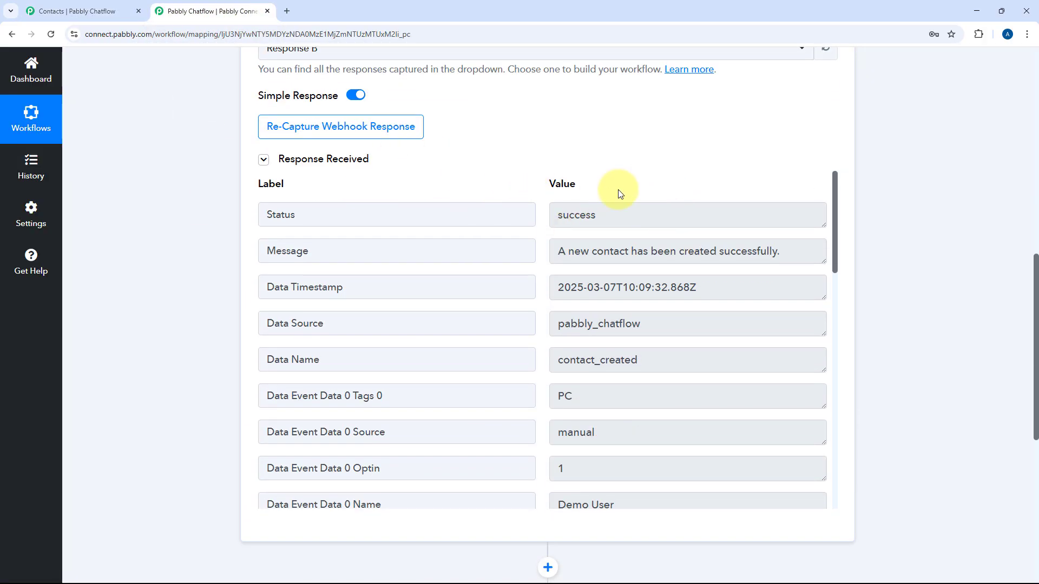
scroll(540, 240, down, 4)
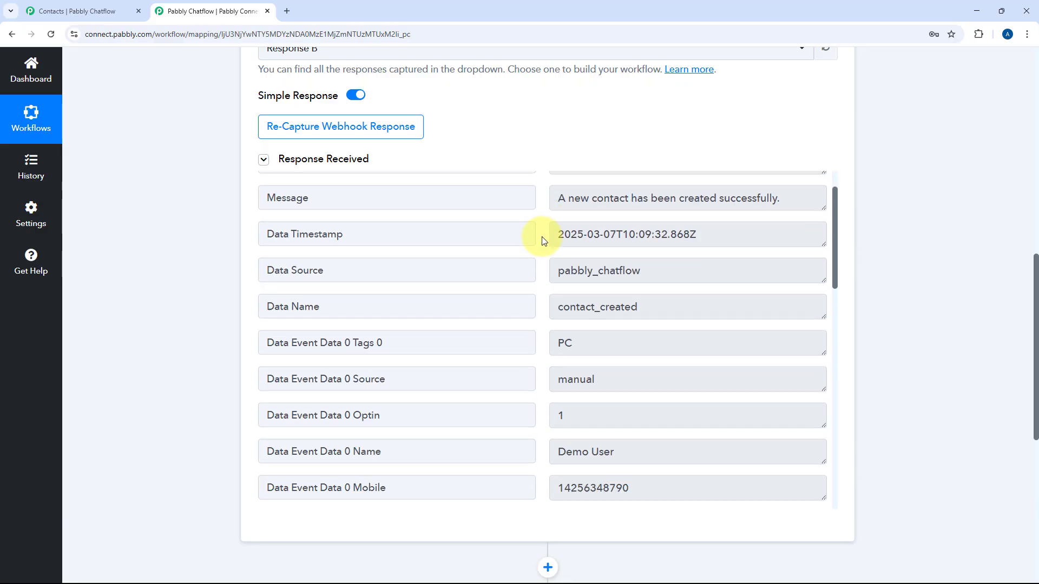
drag(631, 290, 590, 289)
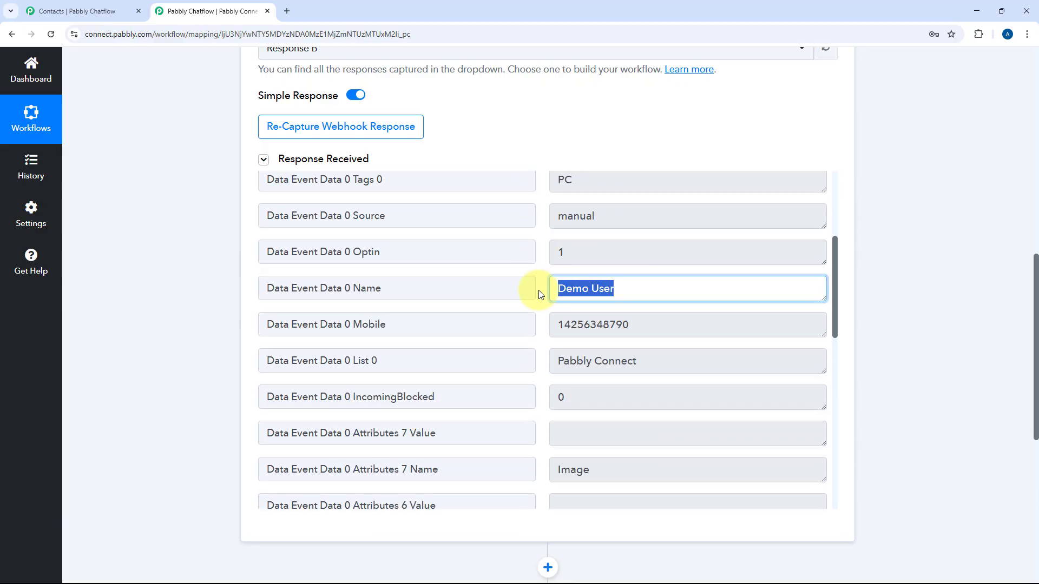
double_click(645, 325)
drag(641, 362, 559, 353)
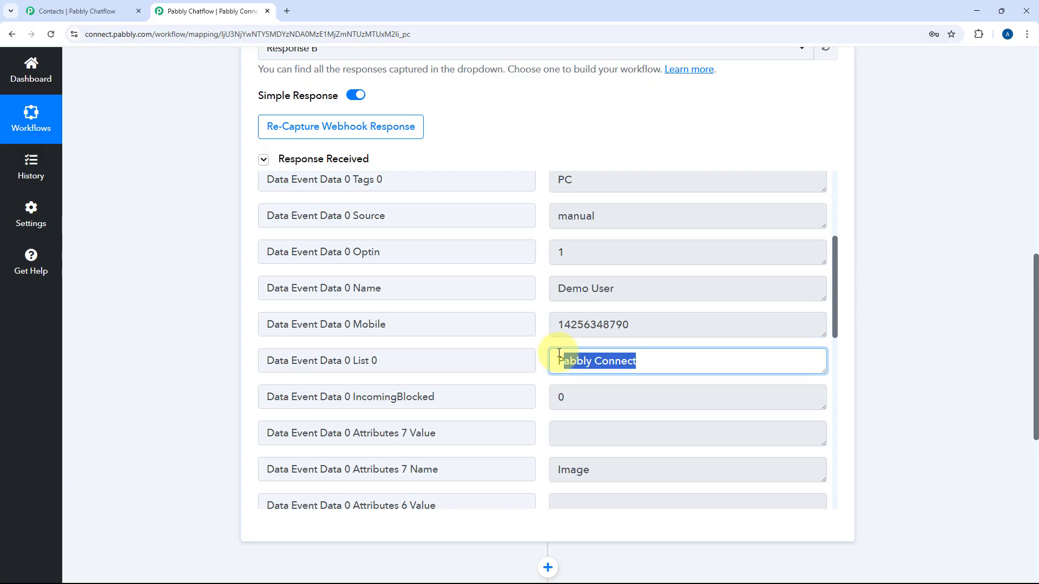
click(538, 297)
- Confirm Response B captured Gender Male and City New York
scroll(537, 297, down, 4)
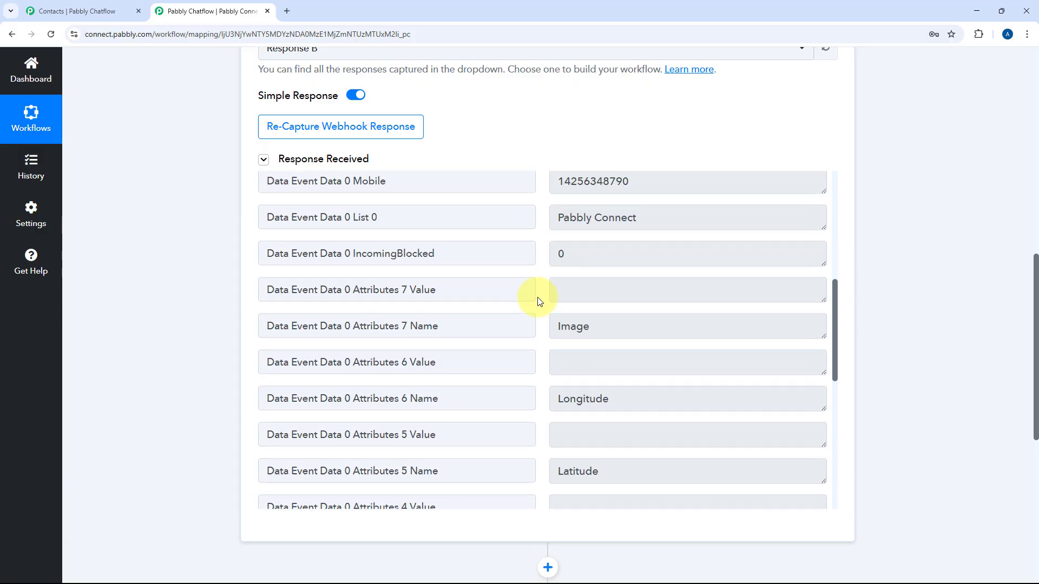
scroll(537, 301, down, 5)
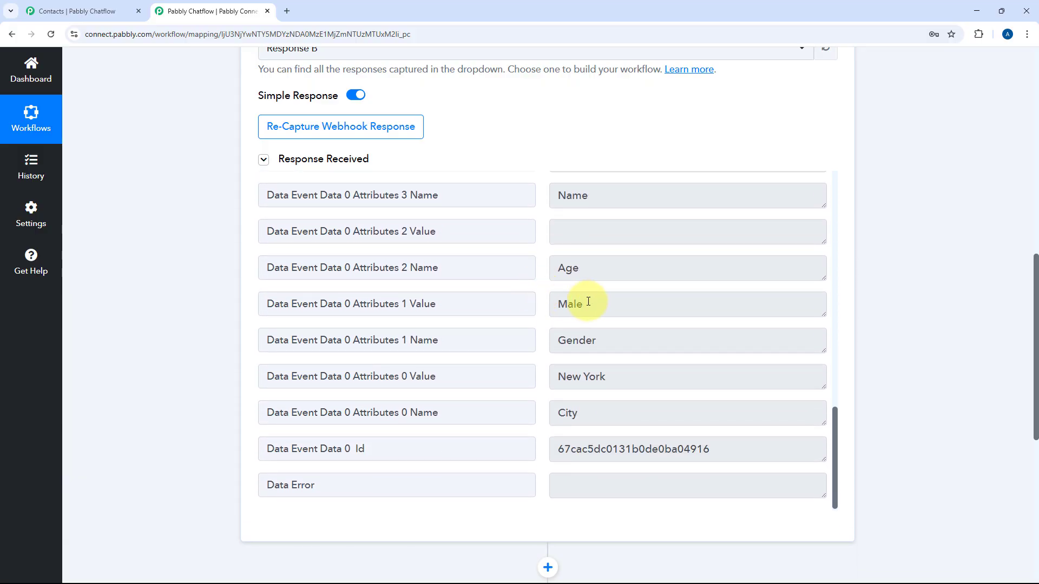
double_click(568, 306)
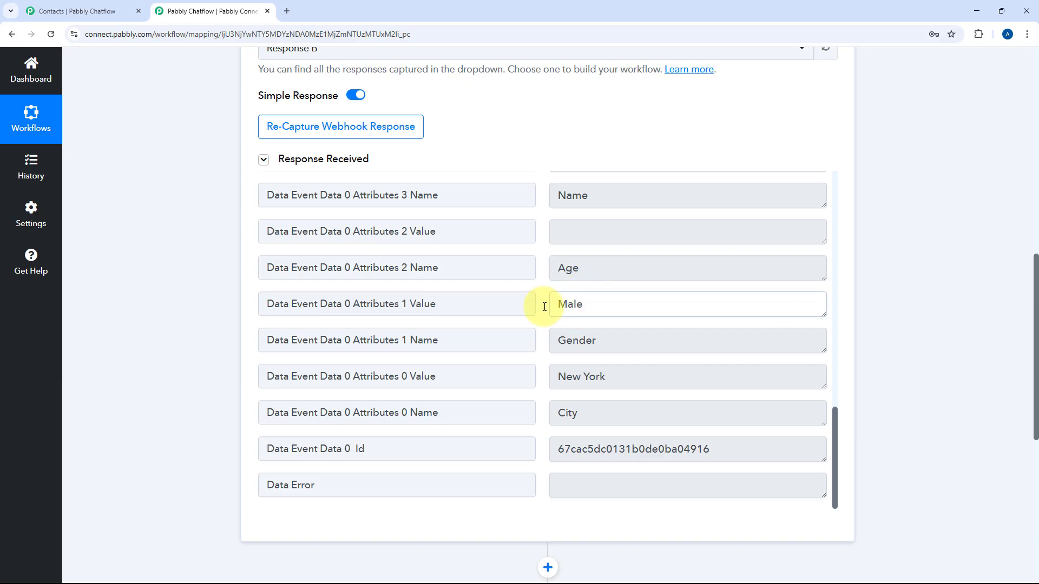
drag(613, 383, 534, 379)
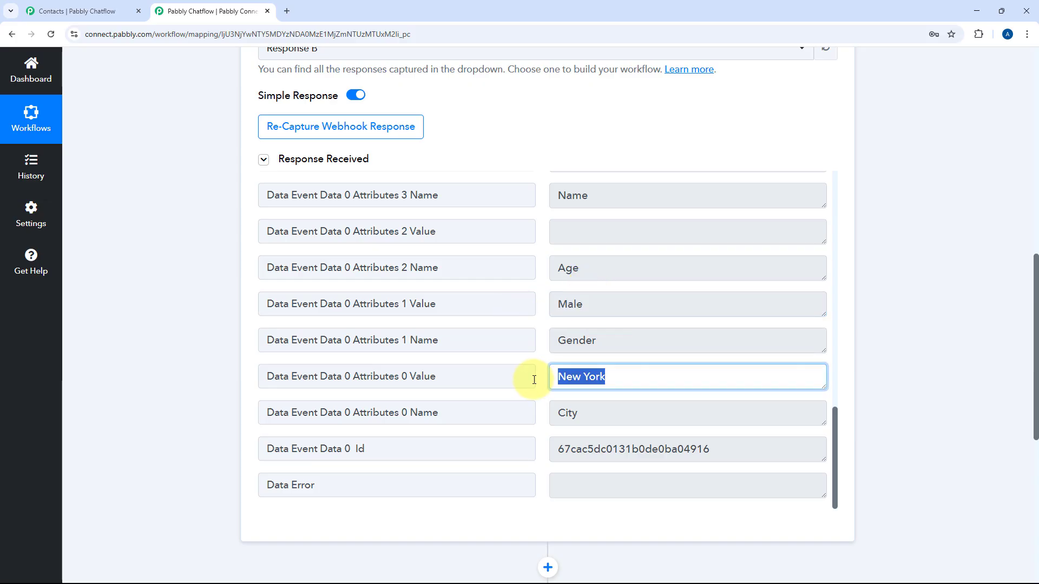
click(540, 353)
scroll(259, 62, up, 2)
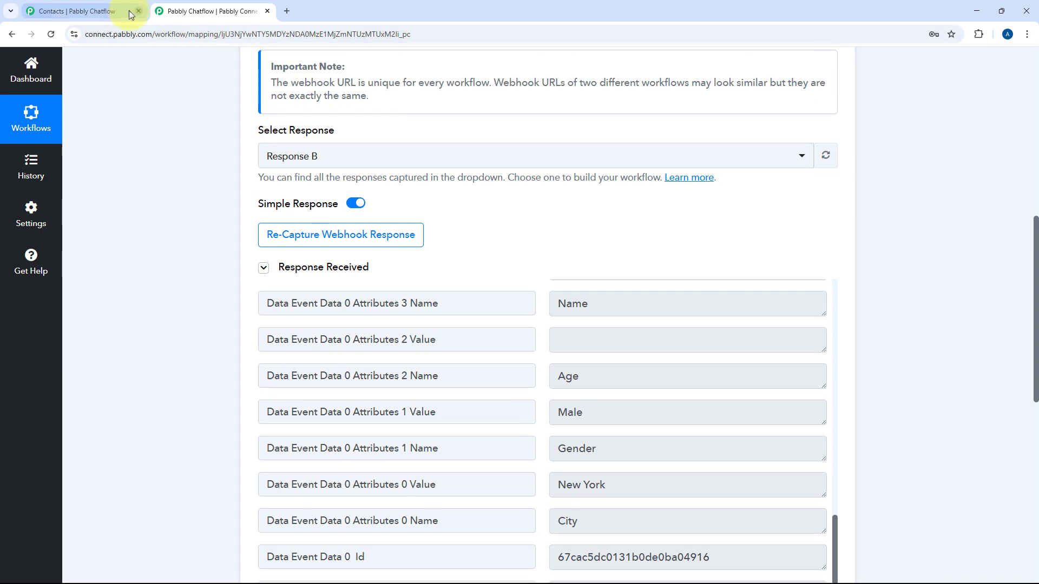
- Go to Chatflow's Settings > API & Webhooks page
click(120, 11)
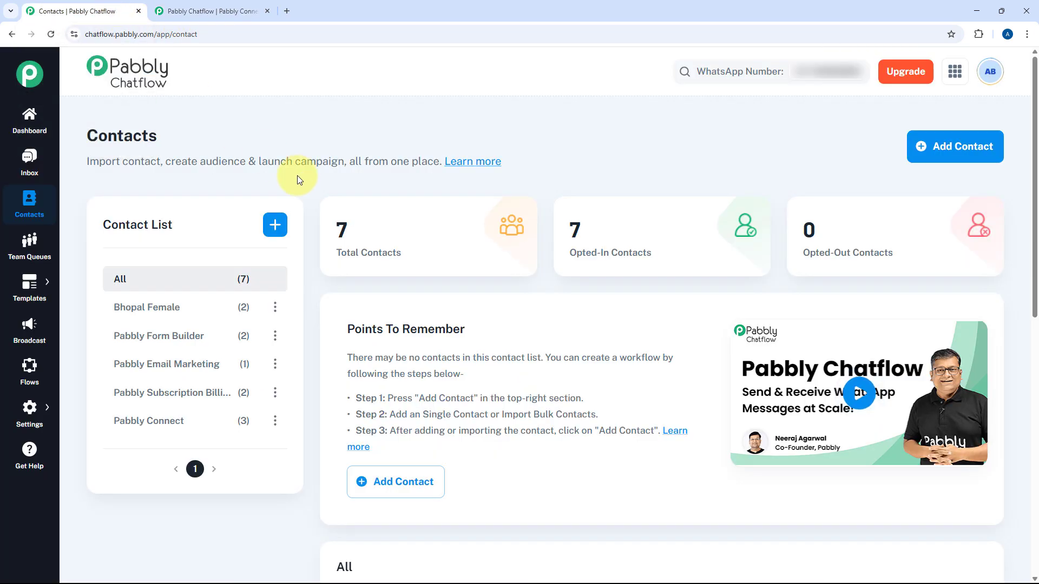
mouse_move(38, 412)
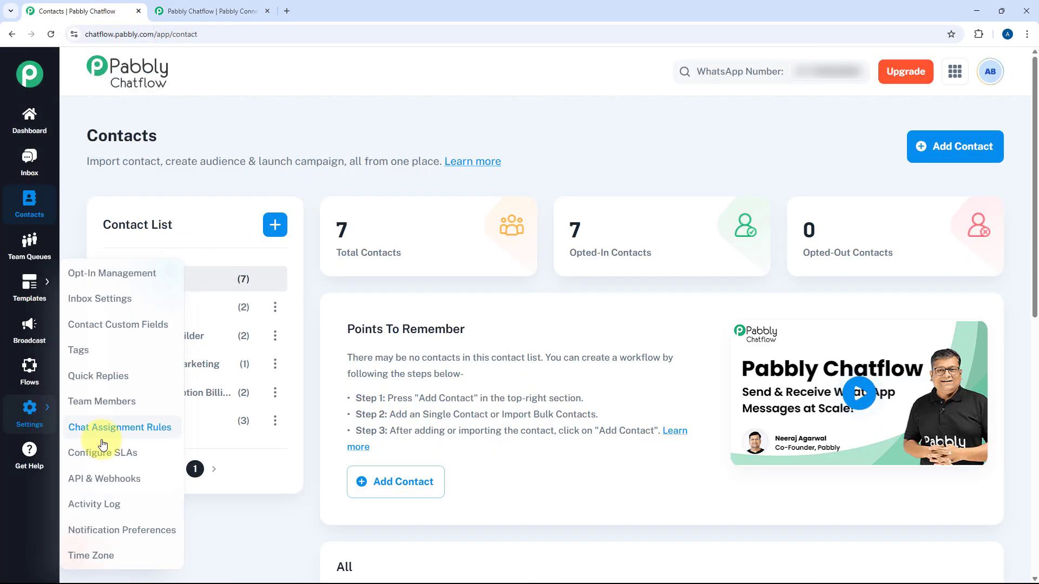
click(112, 483)
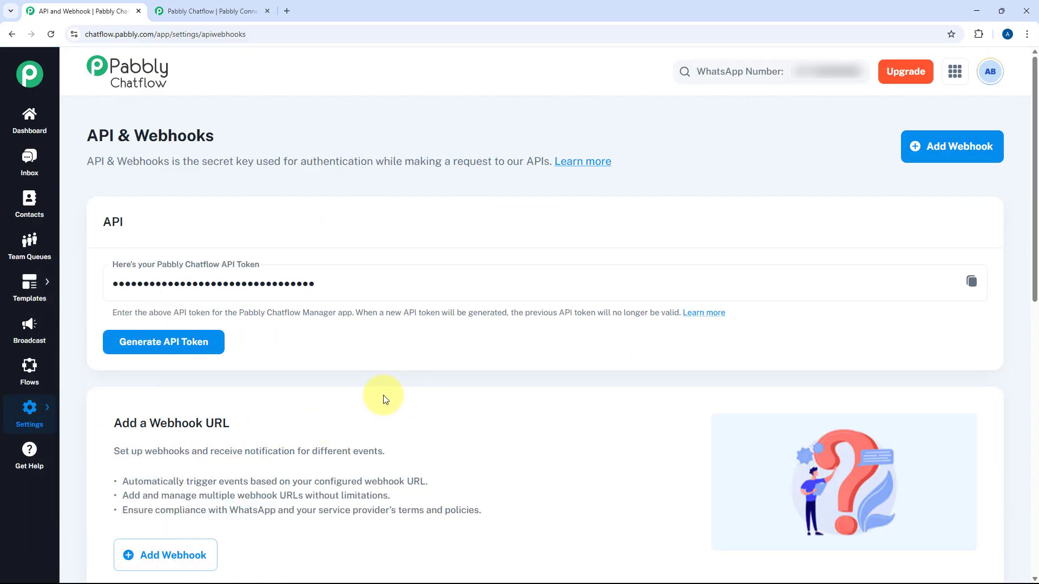
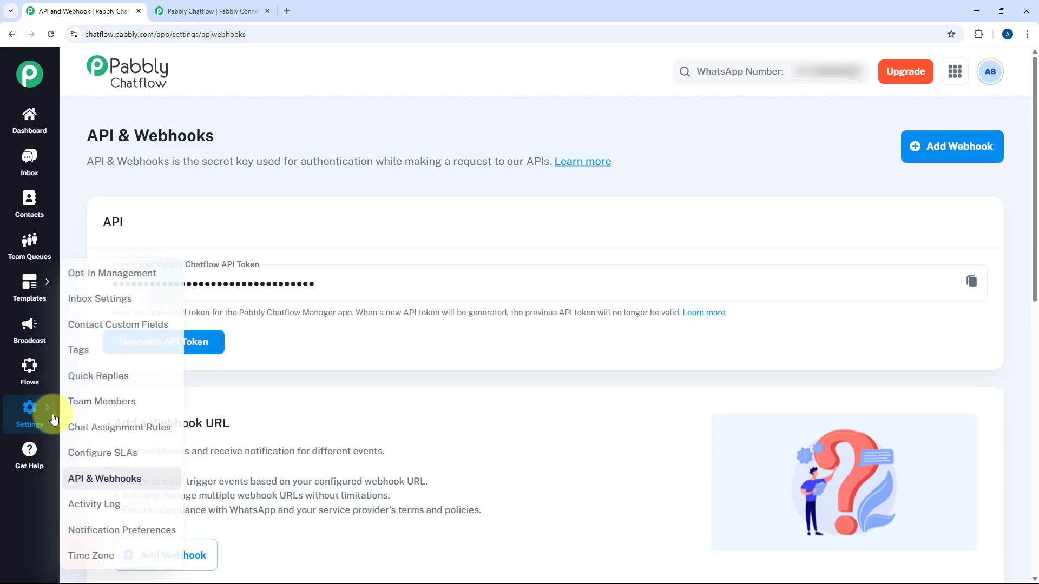
- Show the Activity Log of 123 actions for 02/07/2025 to 03/07/2025
click(103, 502)
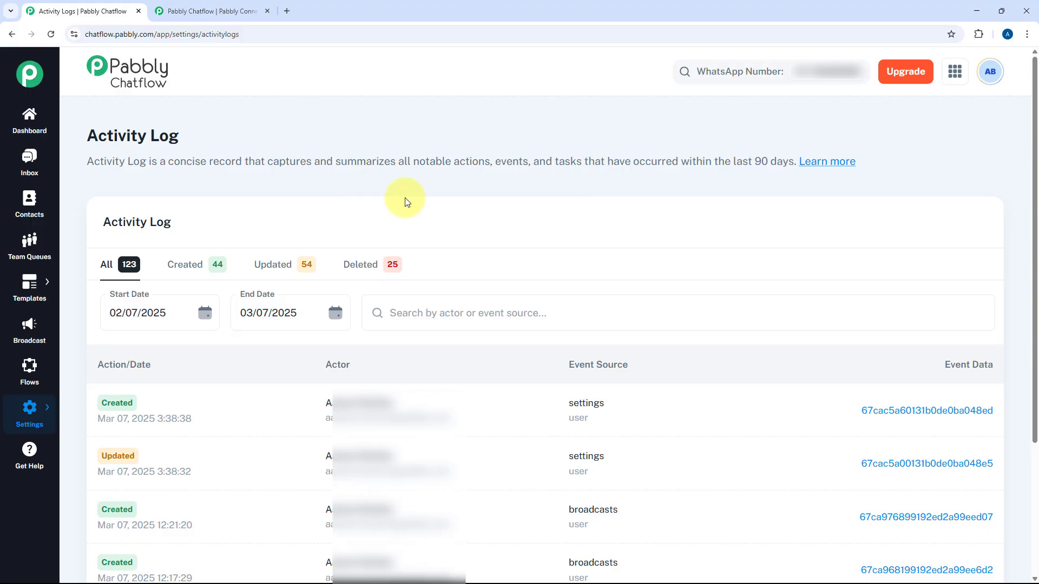
scroll(363, 197, down, 2)
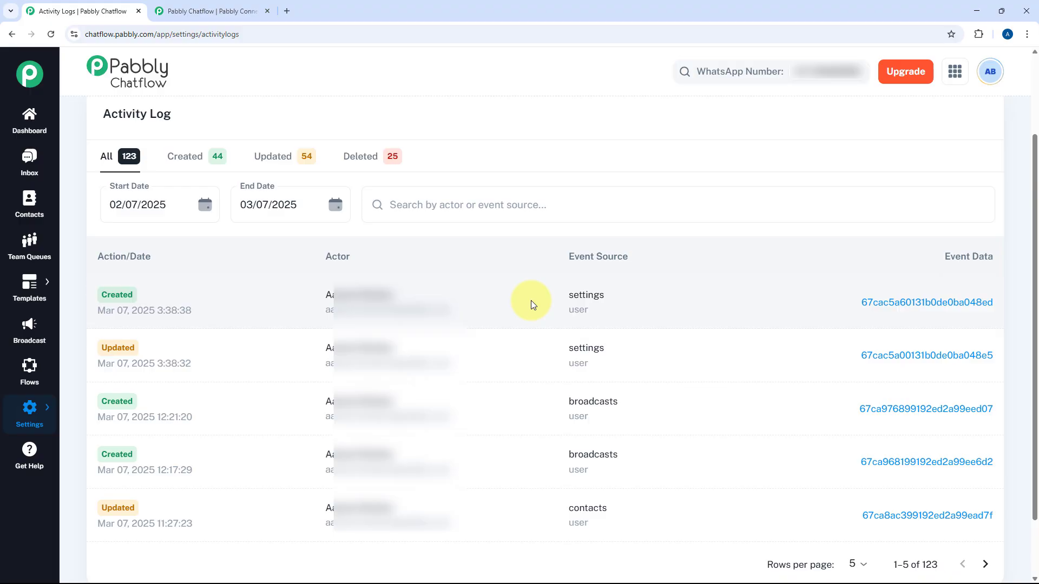
mouse_move(128, 294)
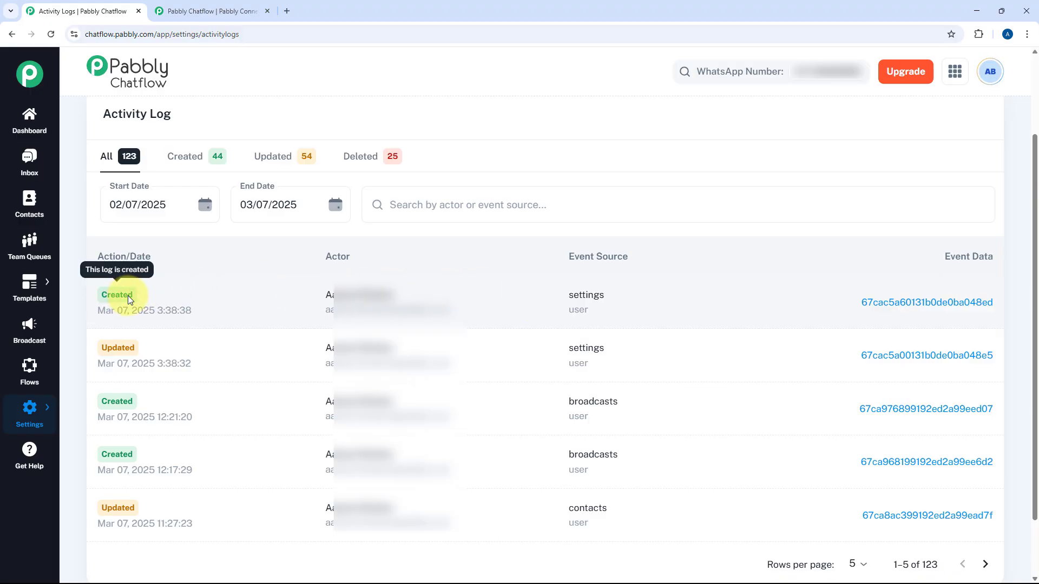
- Open the second log entry's event data, the Updated (PUT) webhook event
drag(306, 300, 473, 313)
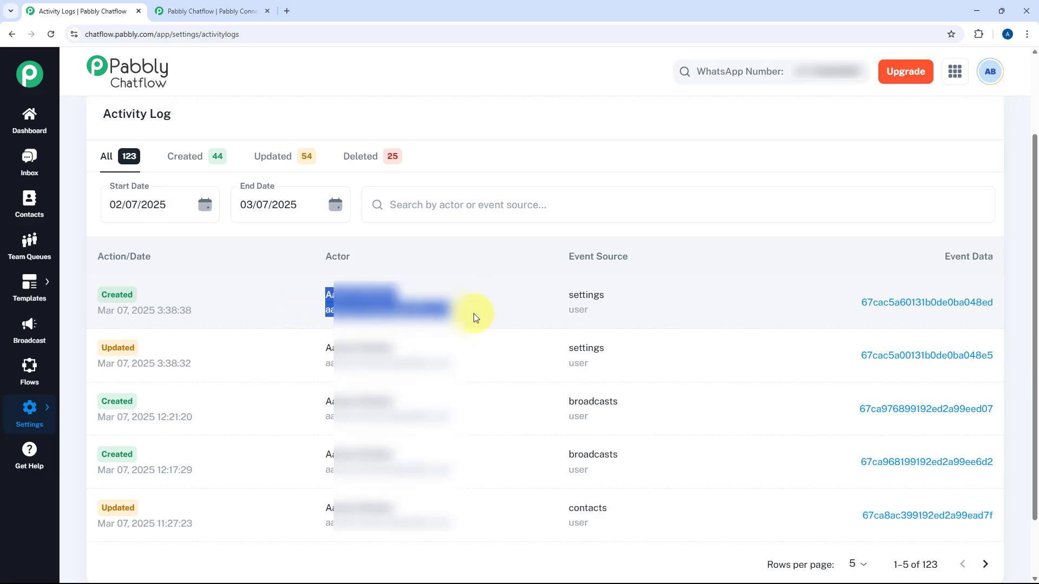
click(473, 313)
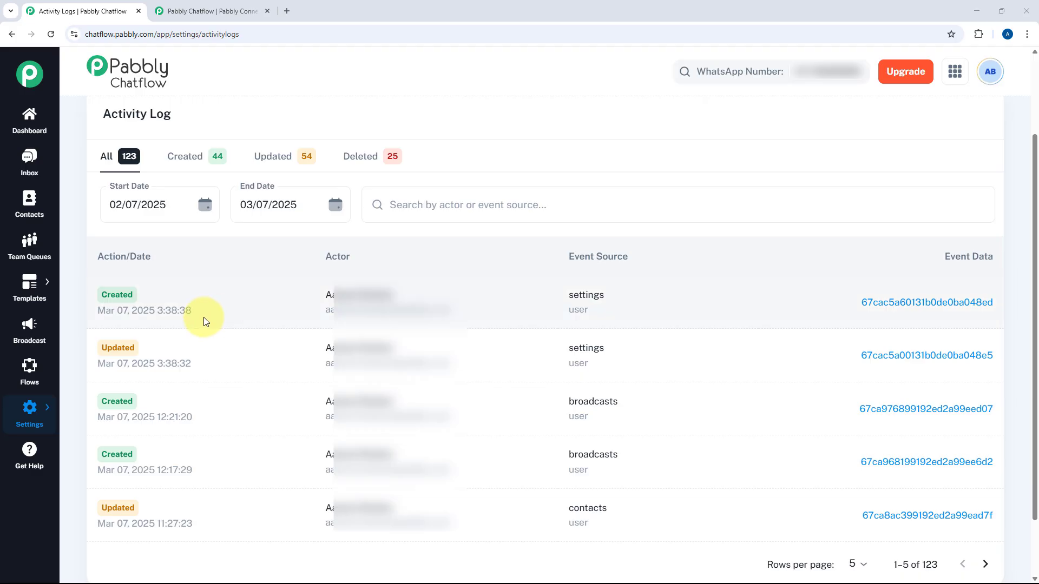
click(888, 355)
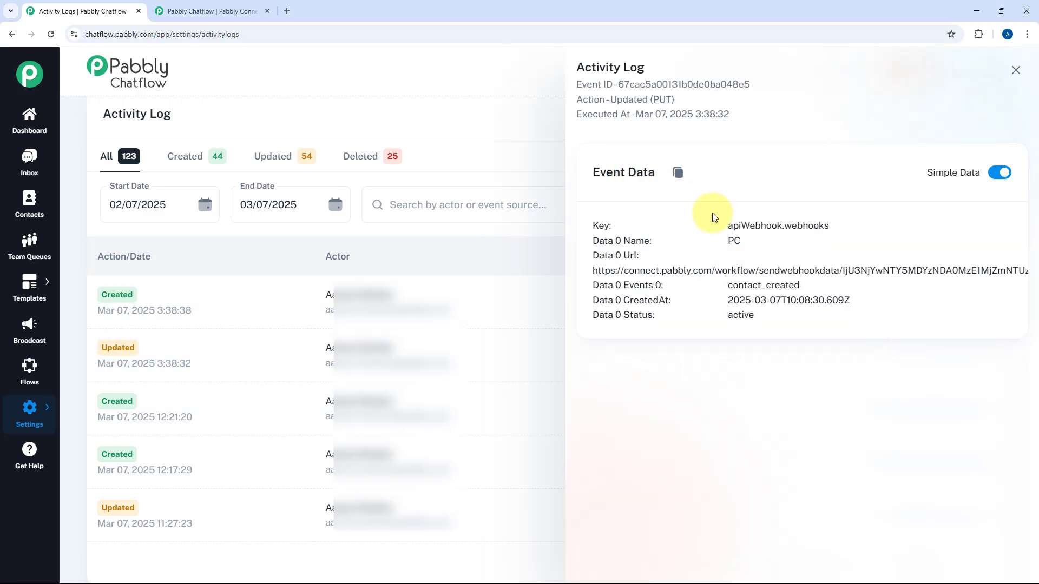
- View the Updated webhook event data as raw JSON, restore Simple Data, and close the panel
drag(765, 324, 598, 224)
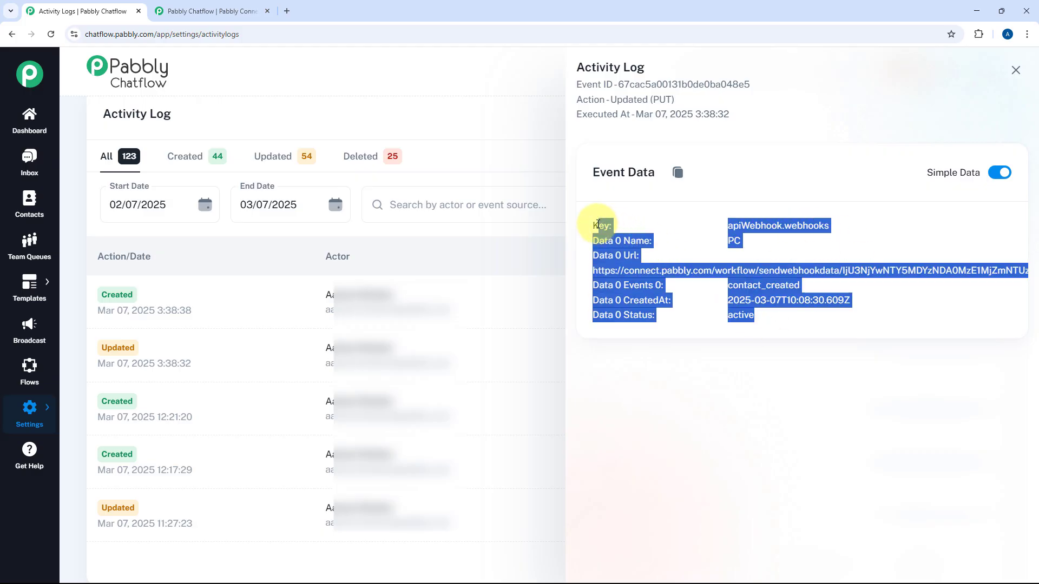
click(641, 230)
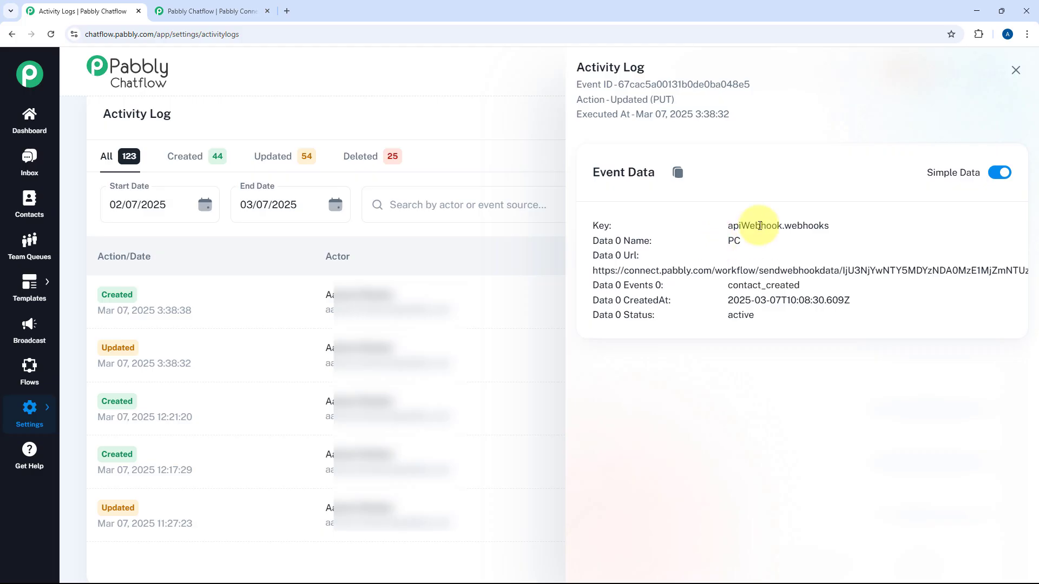
click(1004, 175)
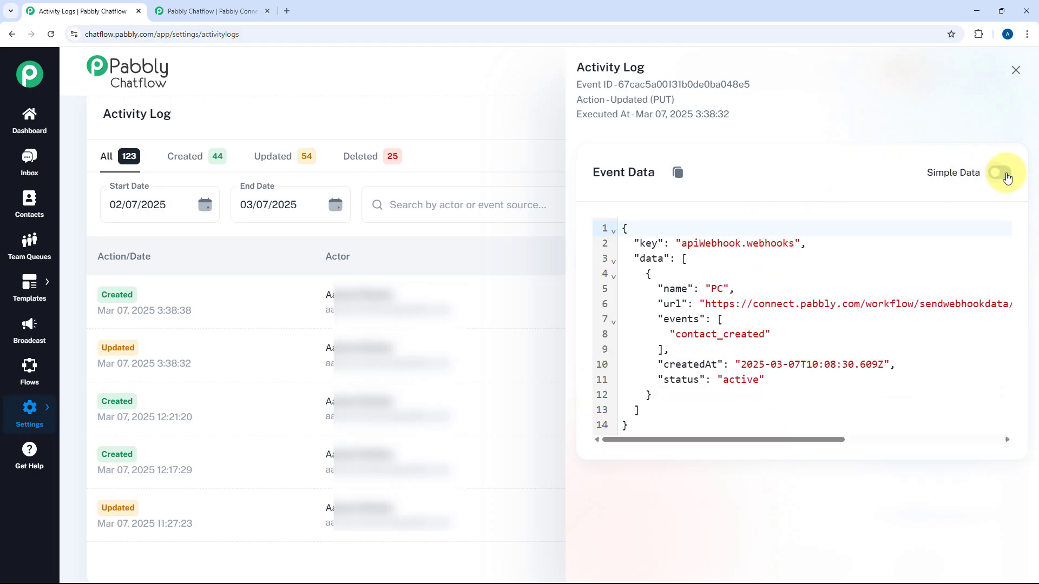
click(1005, 174)
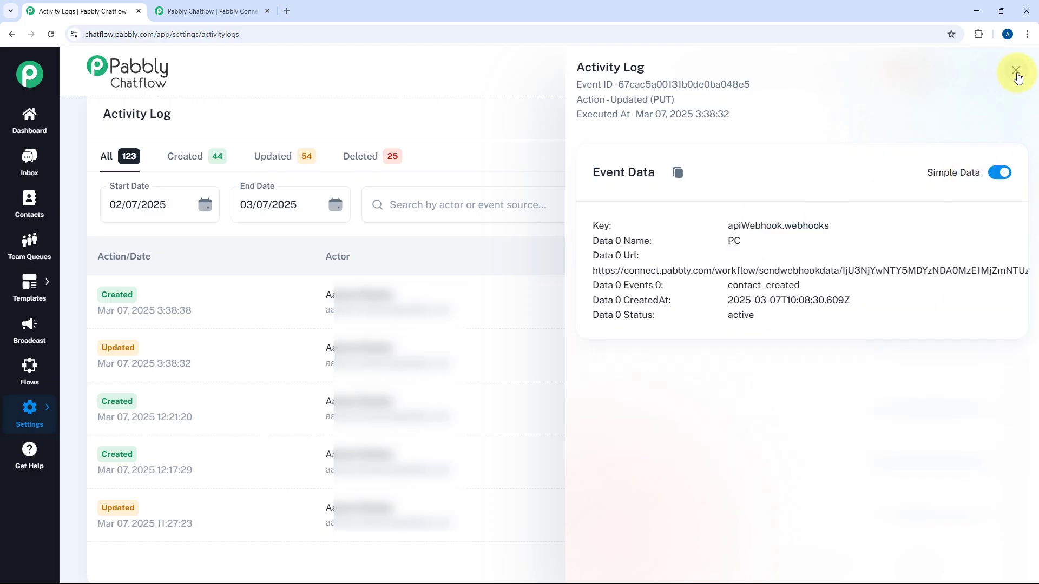
click(1015, 70)
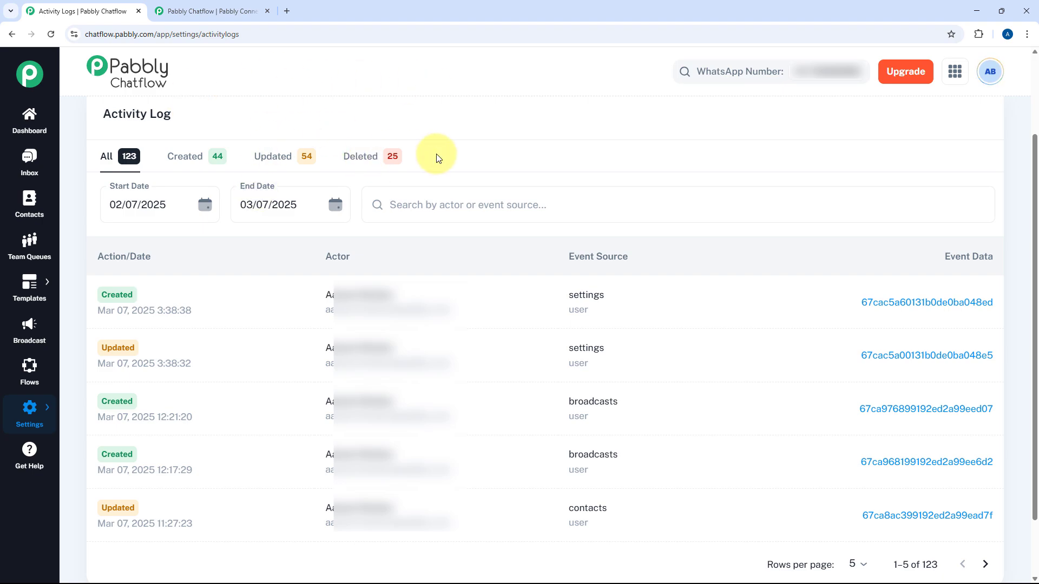
- Leave the date range unchanged and filter the log to Created entries only
click(159, 215)
click(205, 204)
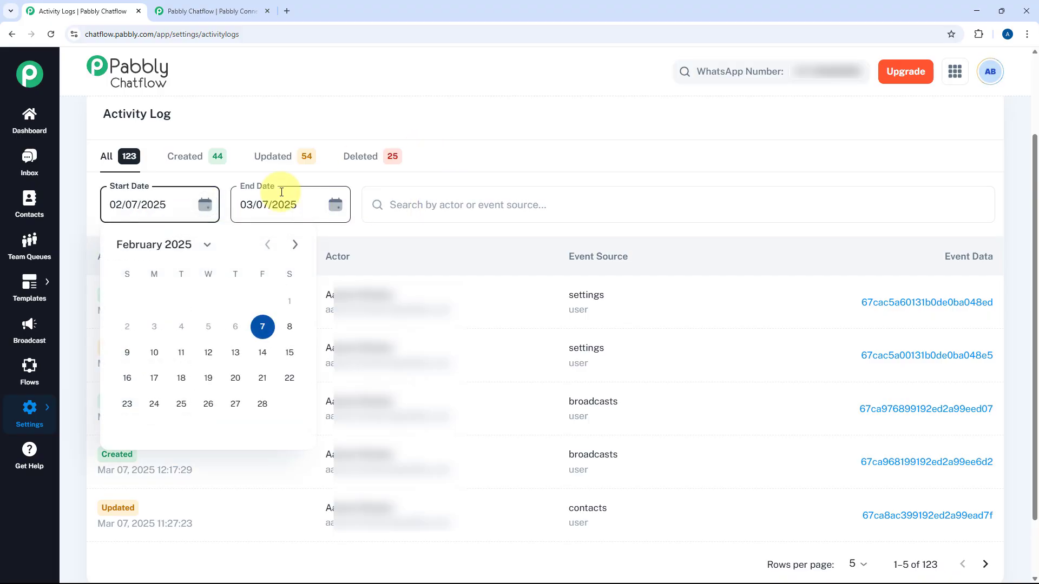
click(200, 134)
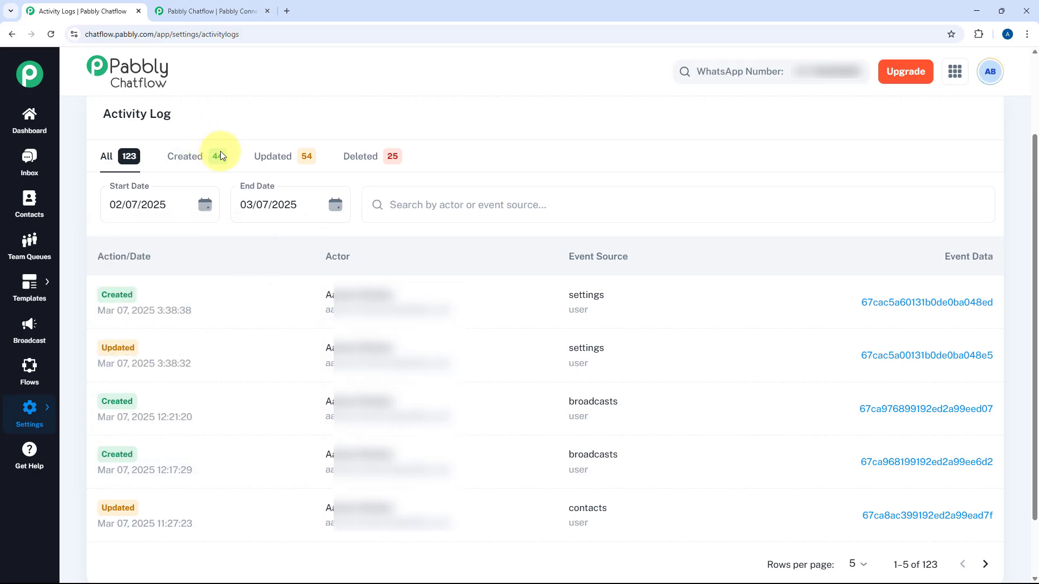
click(195, 163)
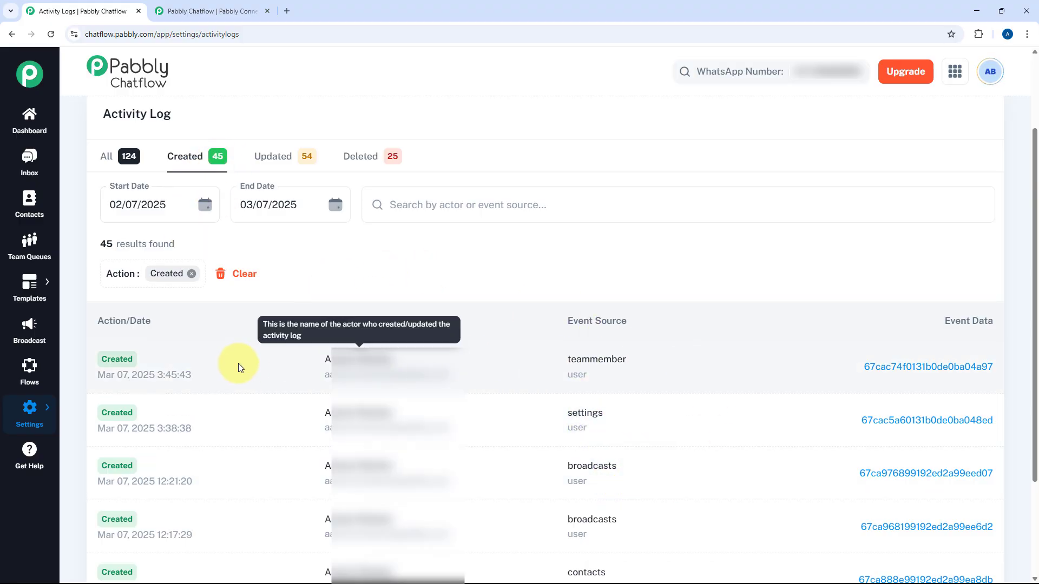
- Inspect the newest Created entry, view the Updated and Deleted filters, then return to All
click(950, 369)
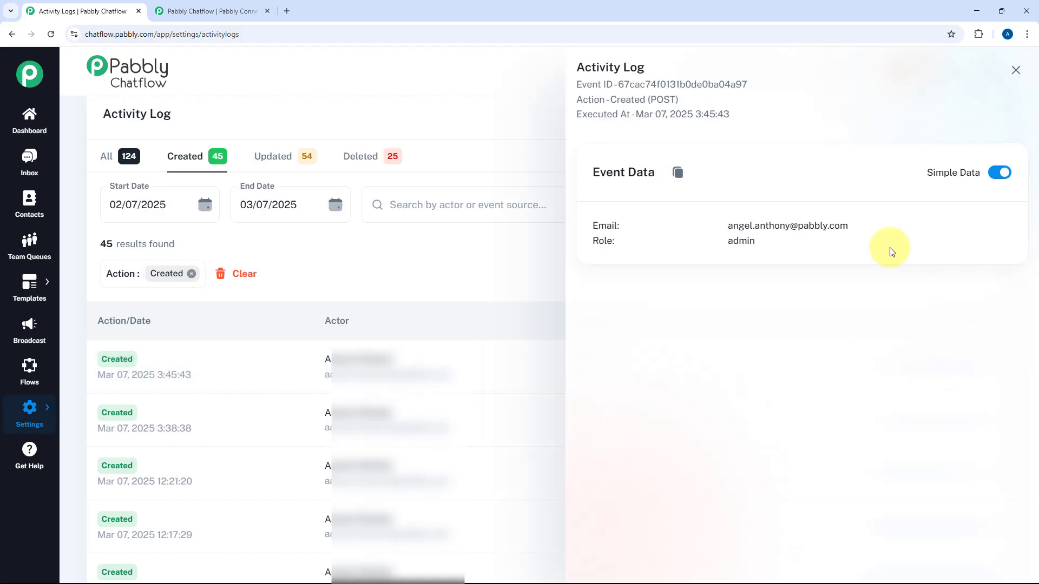
click(1015, 69)
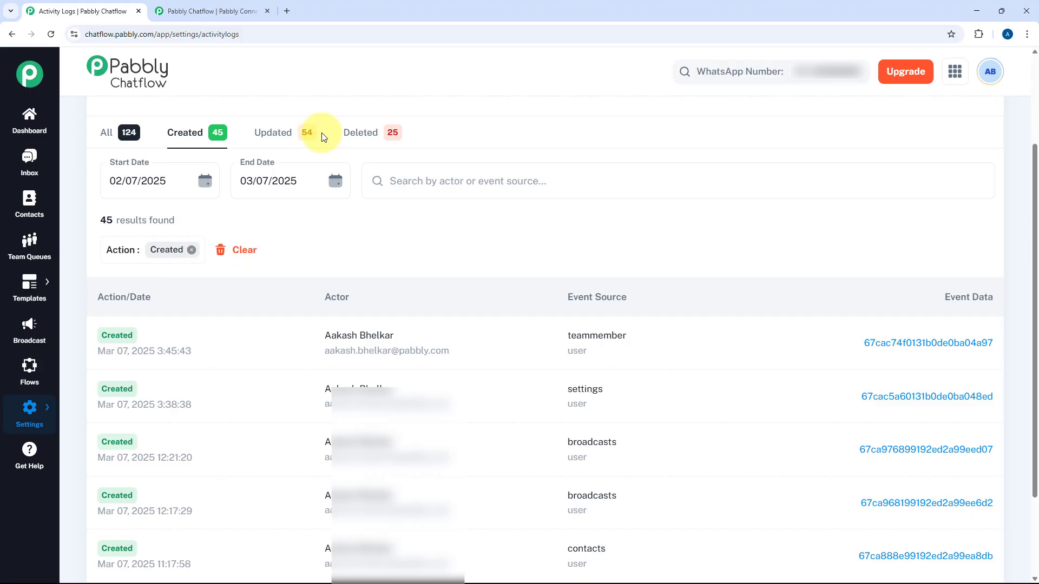
click(280, 142)
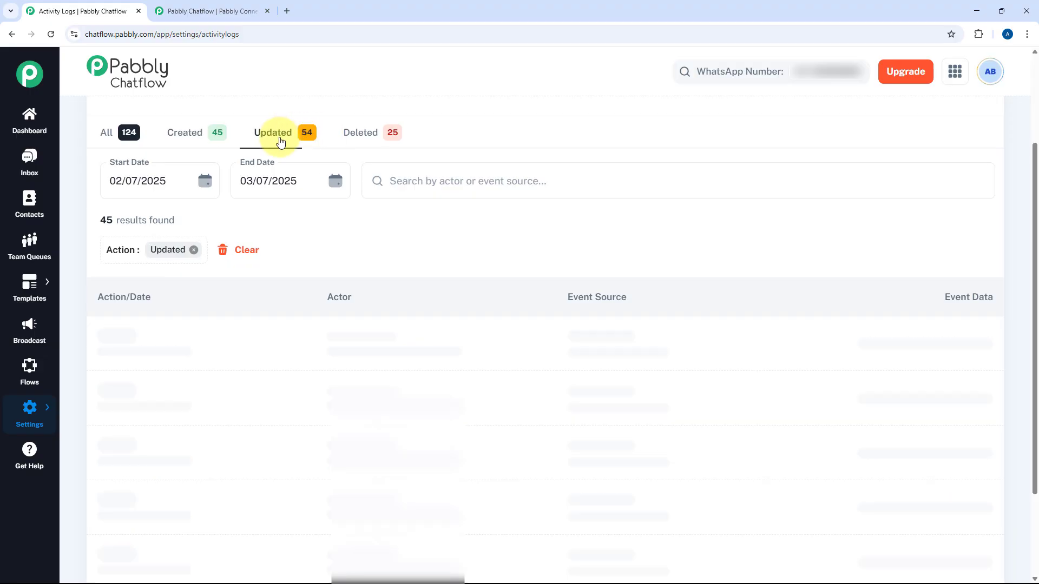
click(371, 139)
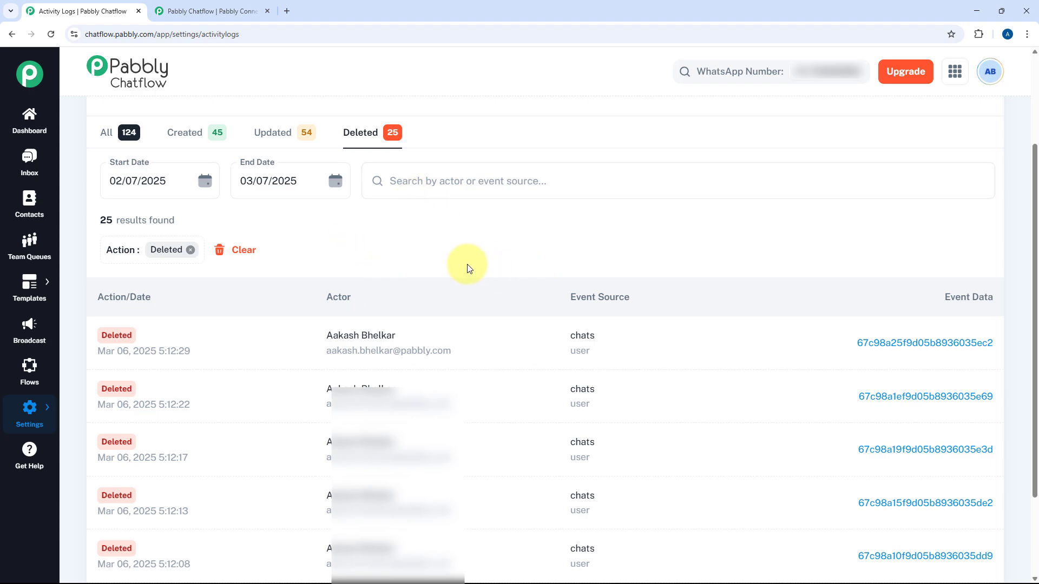
click(107, 133)
scroll(487, 206, up, 3)
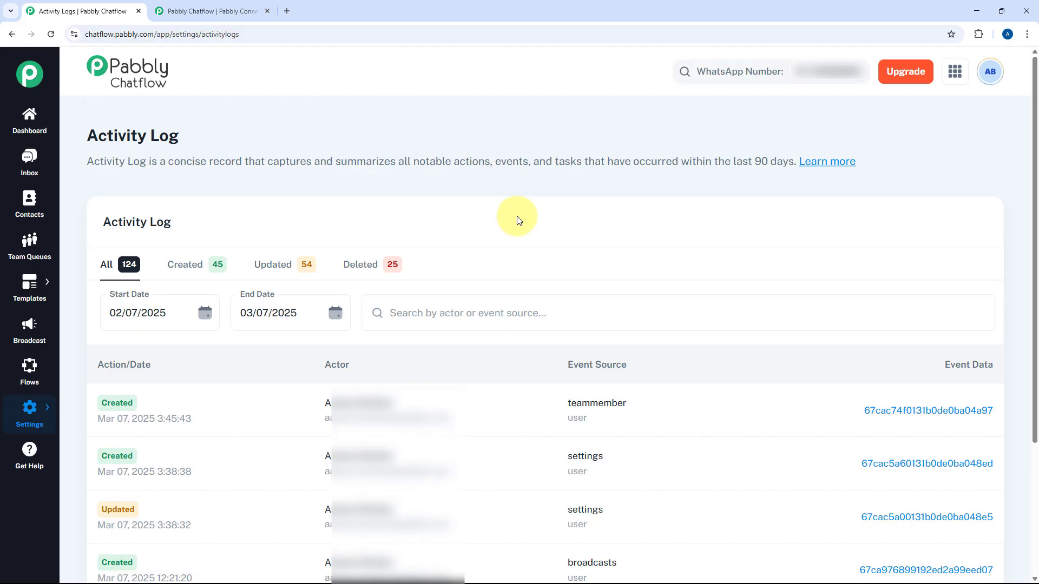
- Switch on 'Disable sound notification' under Notification Preferences
mouse_move(38, 414)
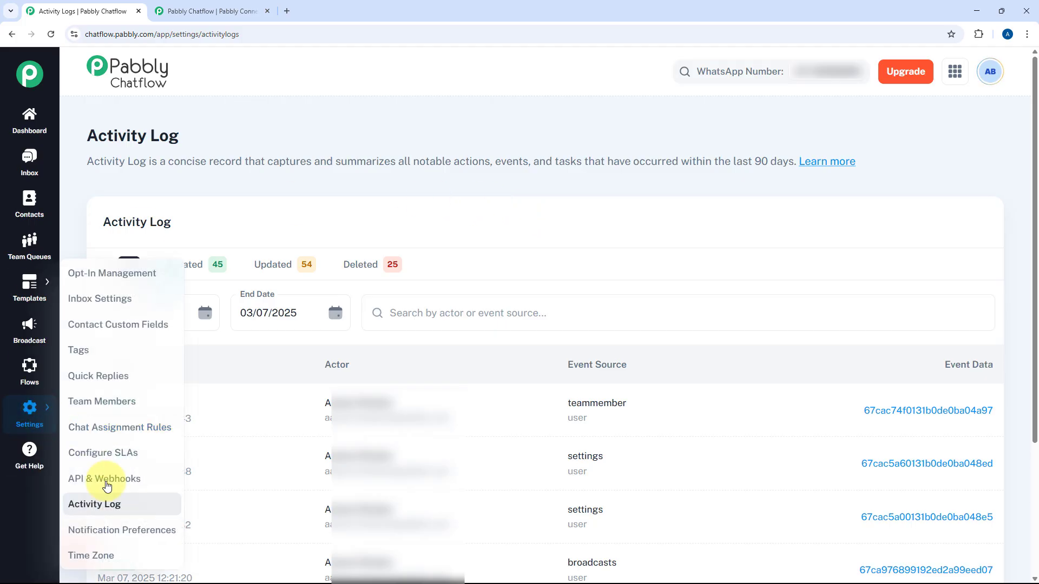
click(101, 535)
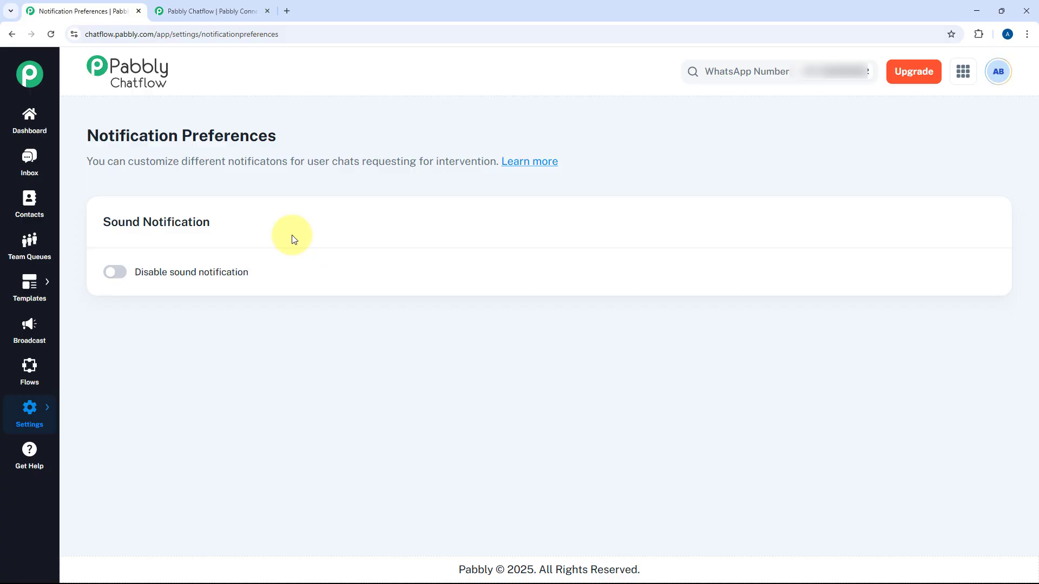
click(114, 273)
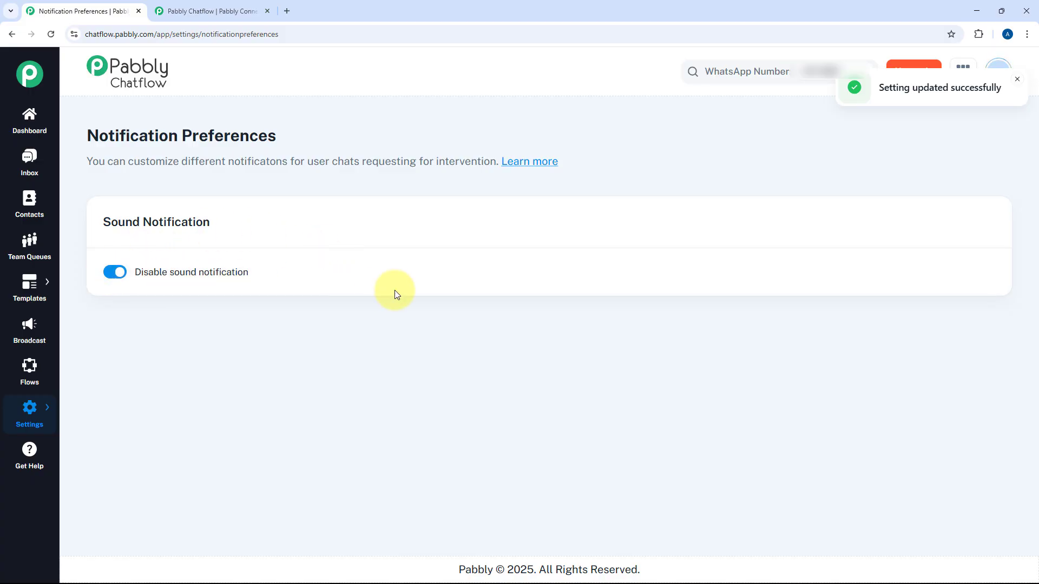
- Browse the Time Zone list, keeping (GMT+05:30) Chennai, Kolkata, Mumbai, New Delhi
mouse_move(58, 414)
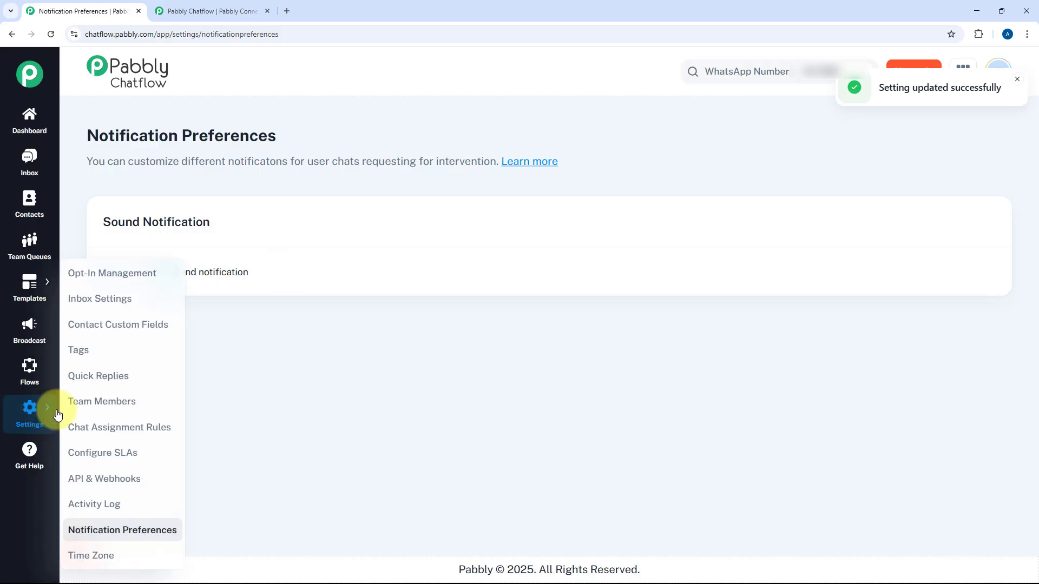
click(104, 556)
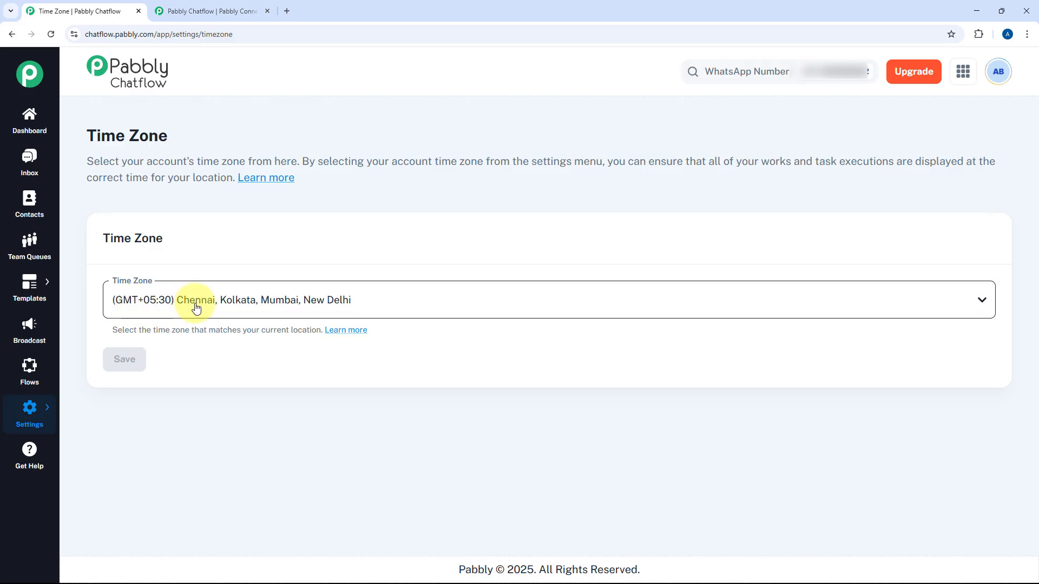
click(389, 305)
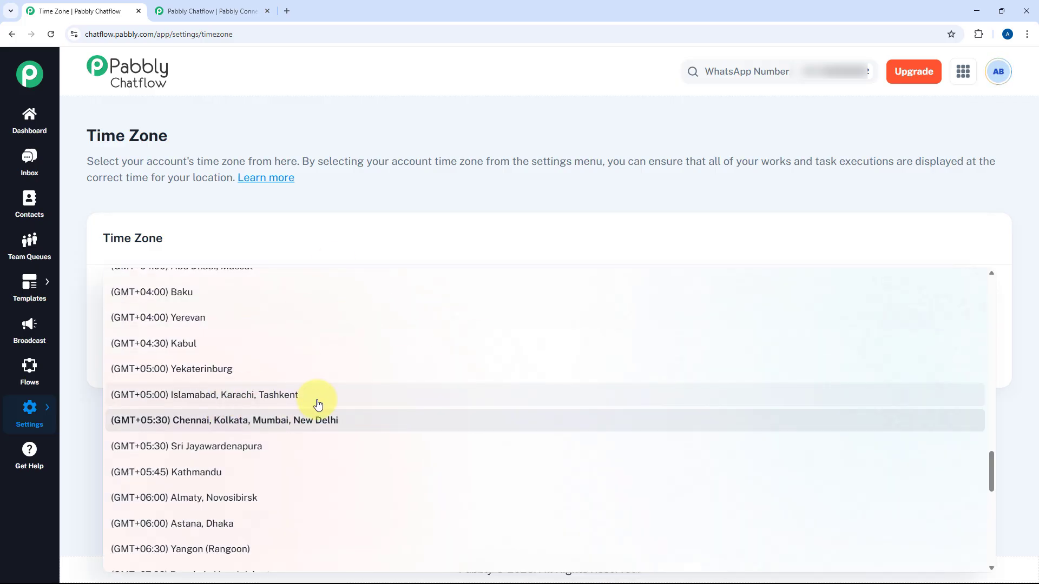
scroll(324, 400, up, 4)
scroll(293, 371, up, 3)
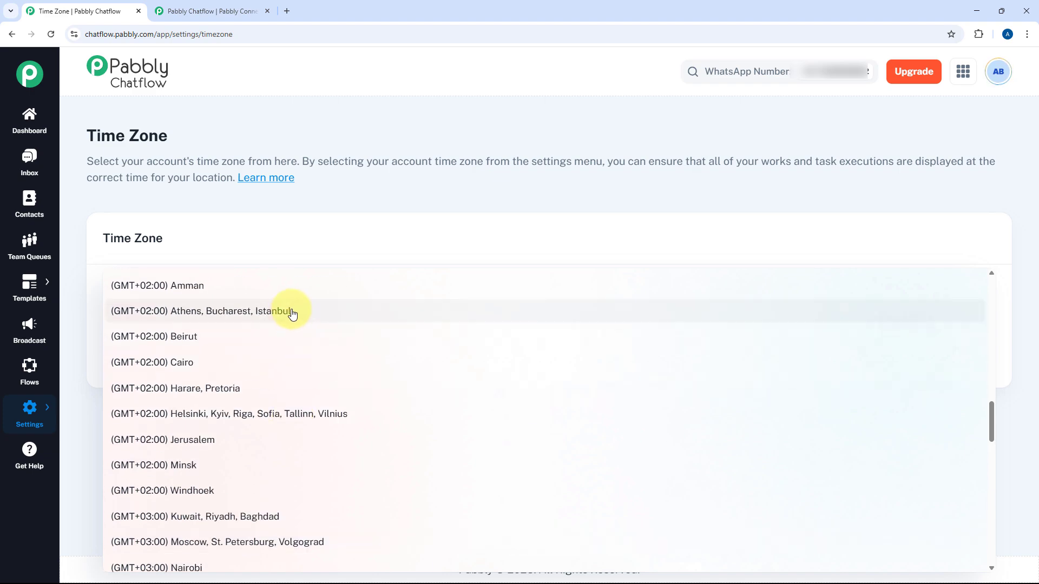
scroll(325, 309, down, 5)
scroll(349, 319, down, 8)
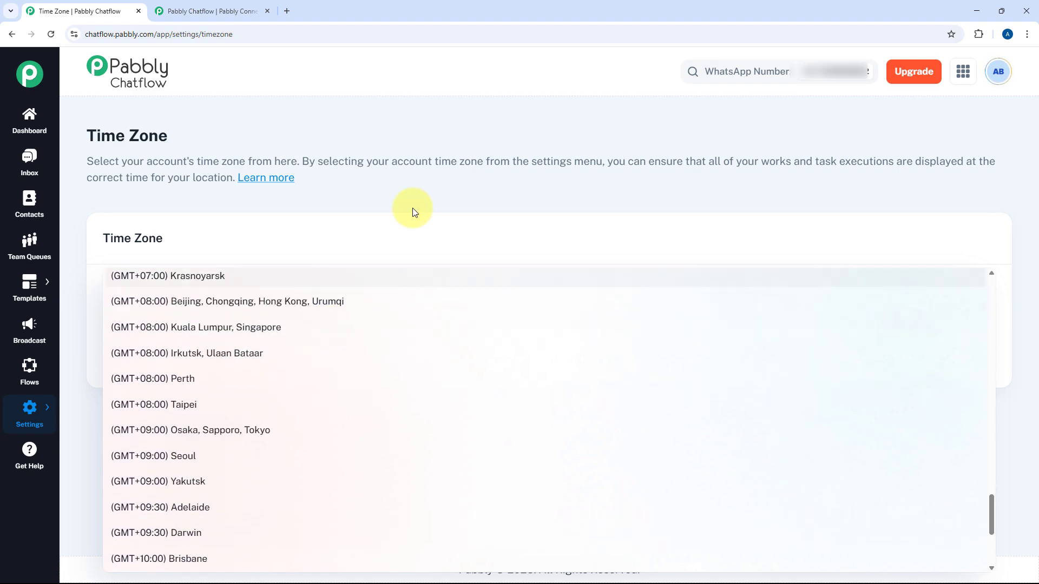
click(390, 198)
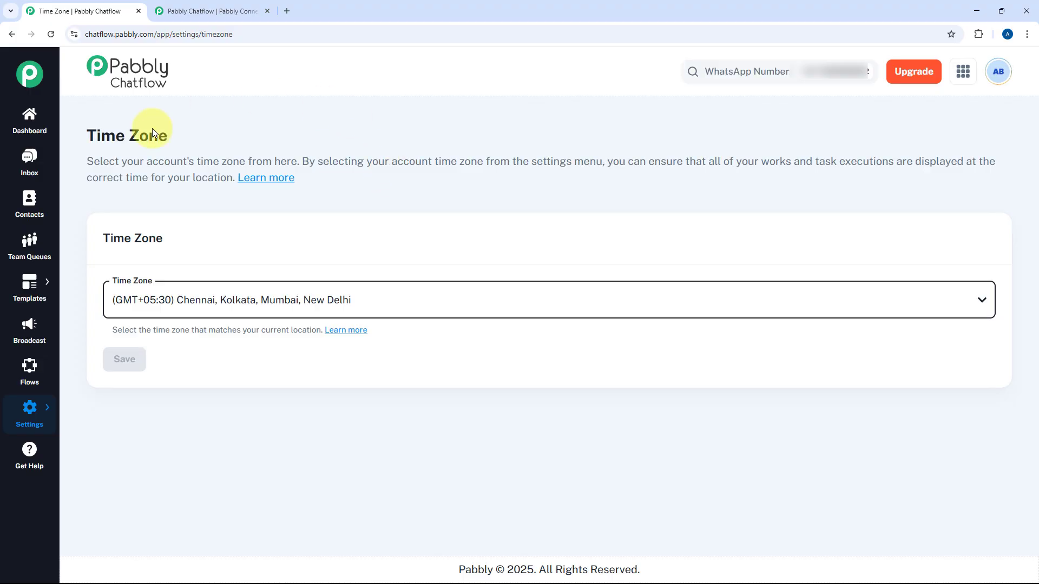